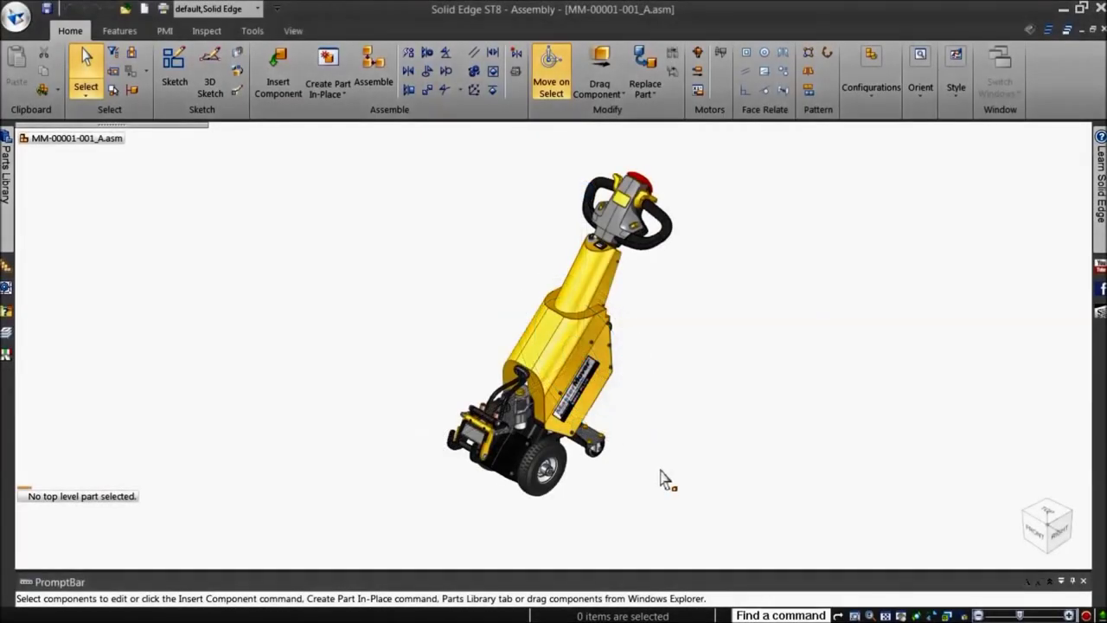
Open the sheet-metal plate part from the assembly in its own window.
scroll(623, 484, "up", 5)
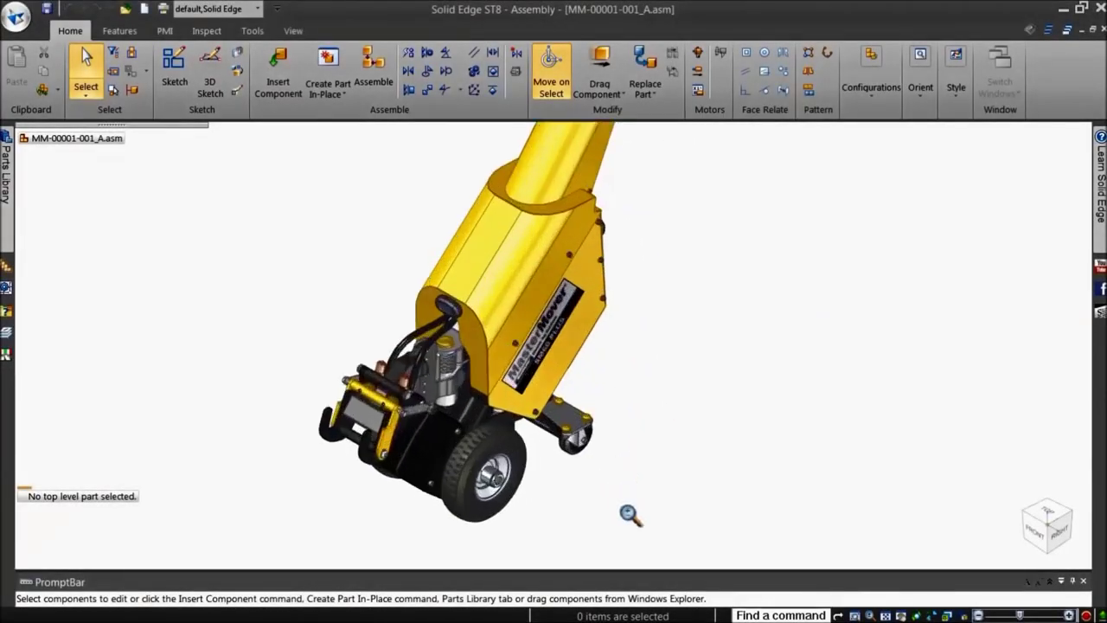
right_click(546, 397)
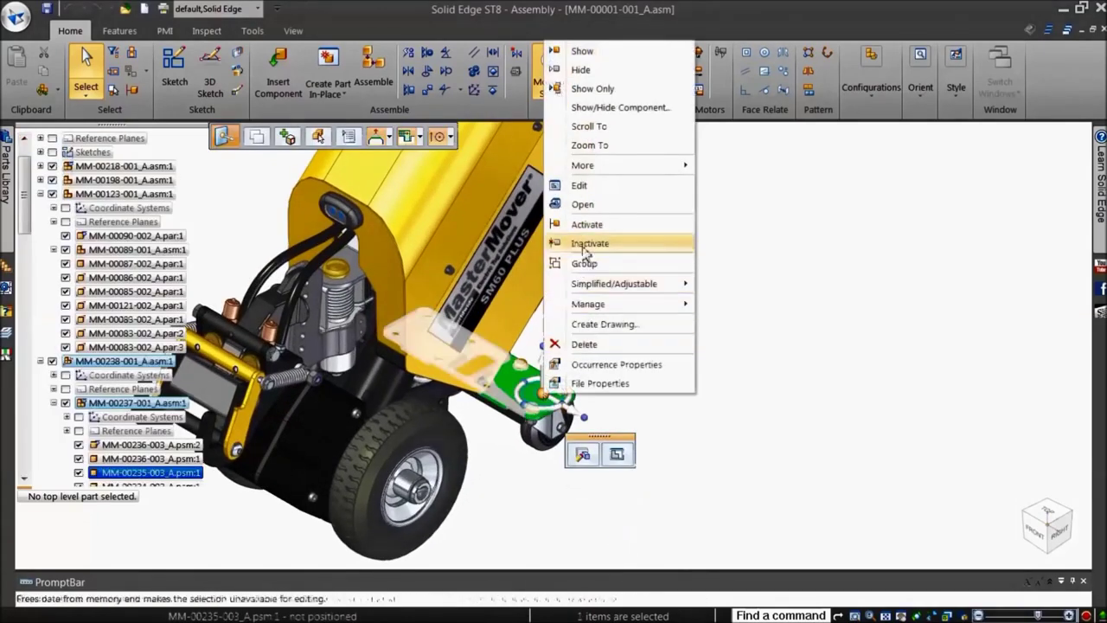
left_click(582, 204)
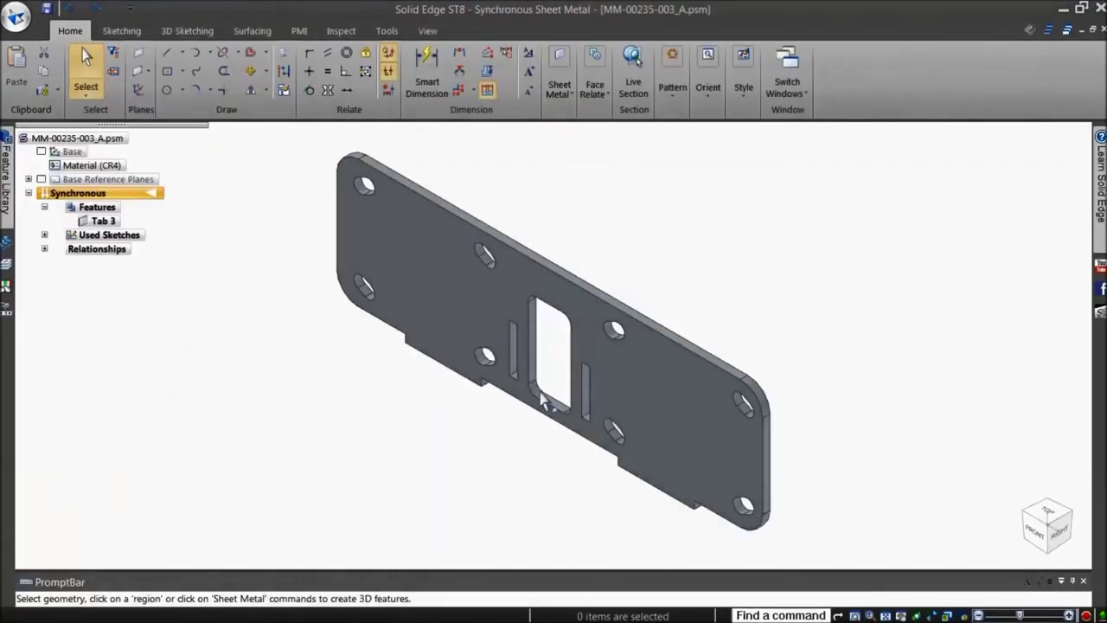
Raise the rectangular cutout's bottom face so the opening is shorter.
scroll(510, 389, "up", 3)
left_click(561, 416)
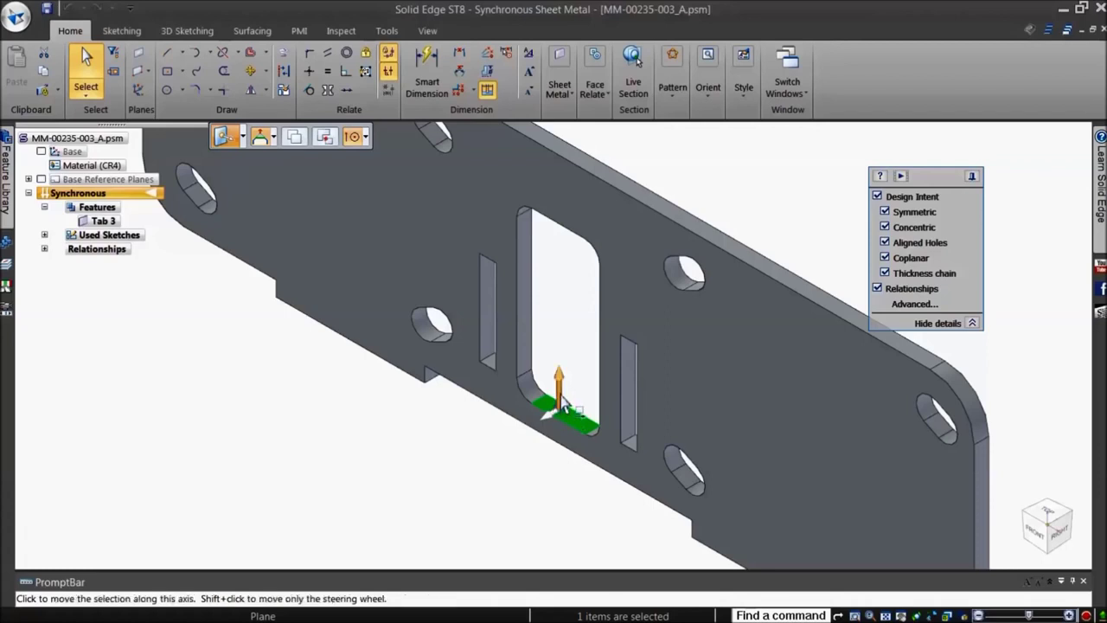
left_click(560, 398)
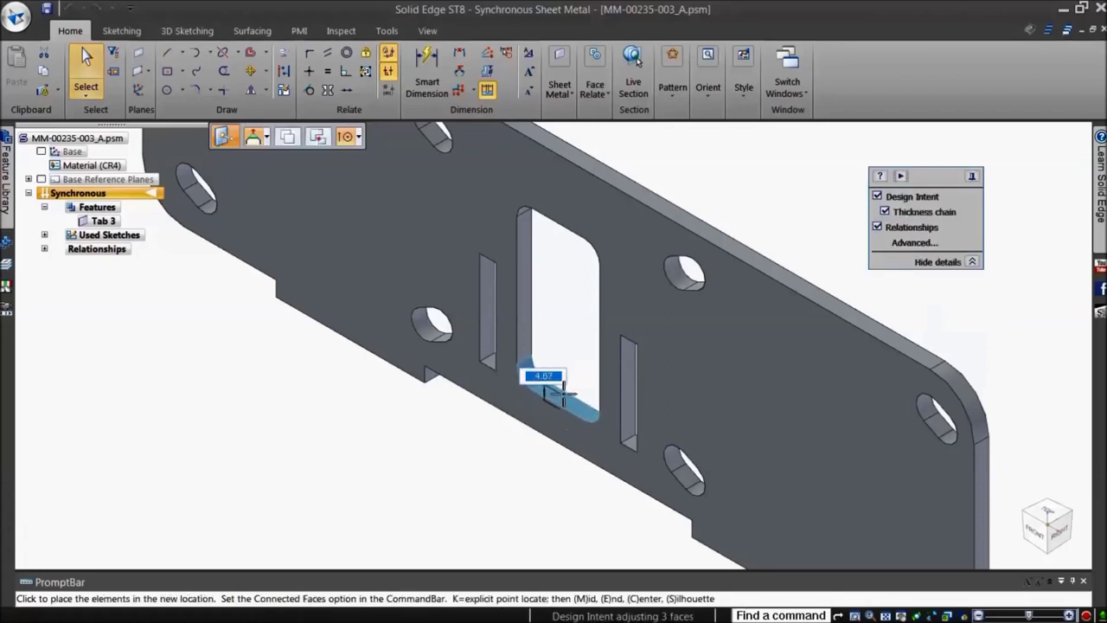
left_click(563, 371)
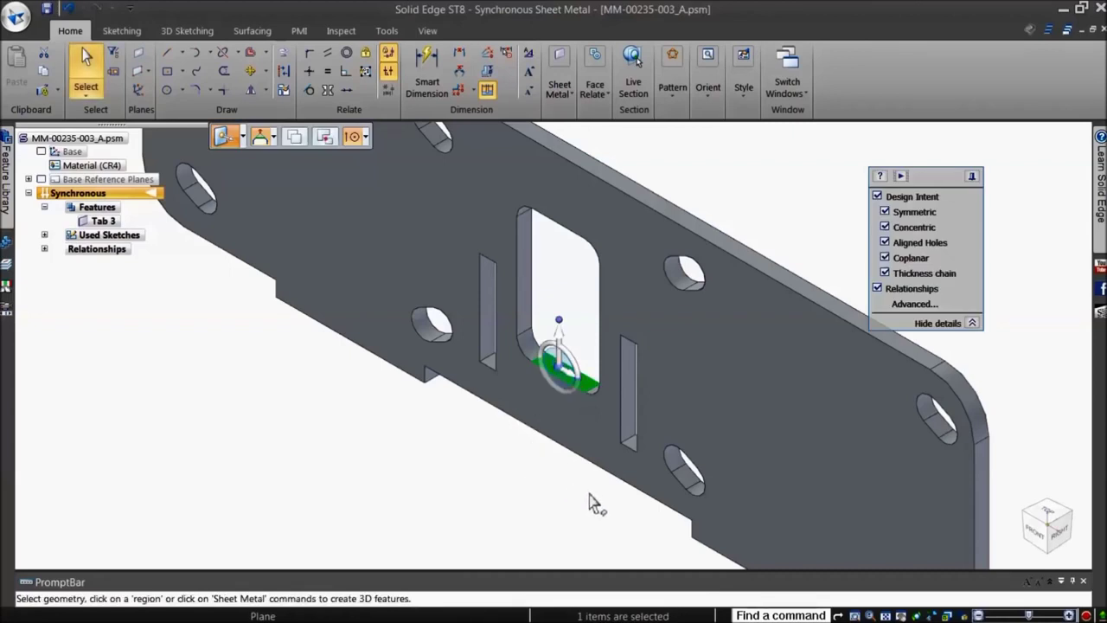
left_click(626, 523)
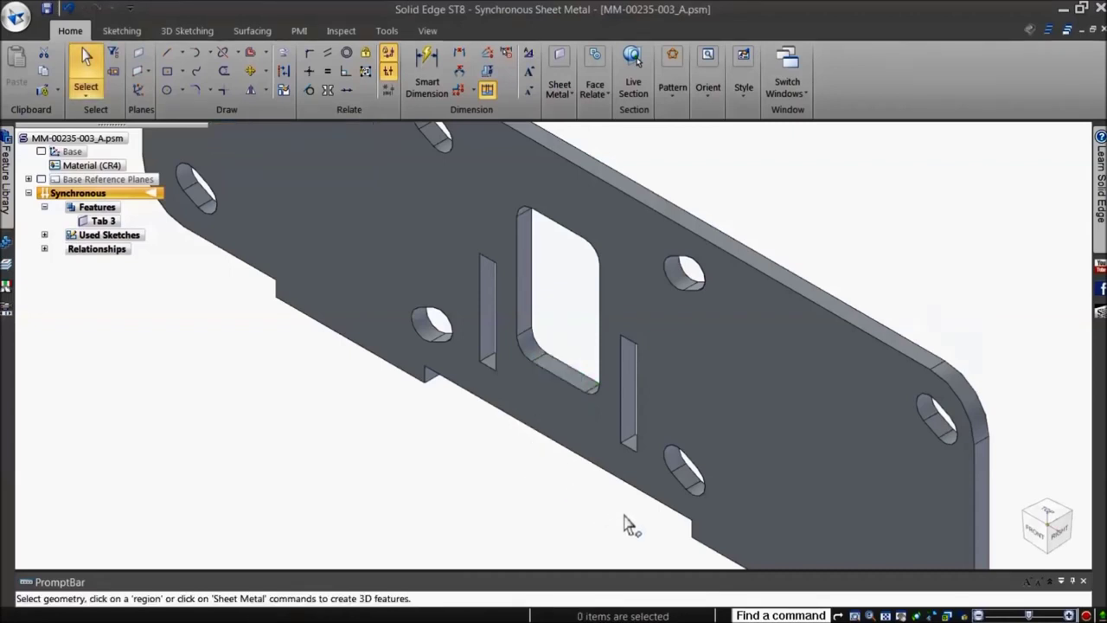
Select the hole near the plate's lower edge and start moving it along the axis.
left_click(682, 470)
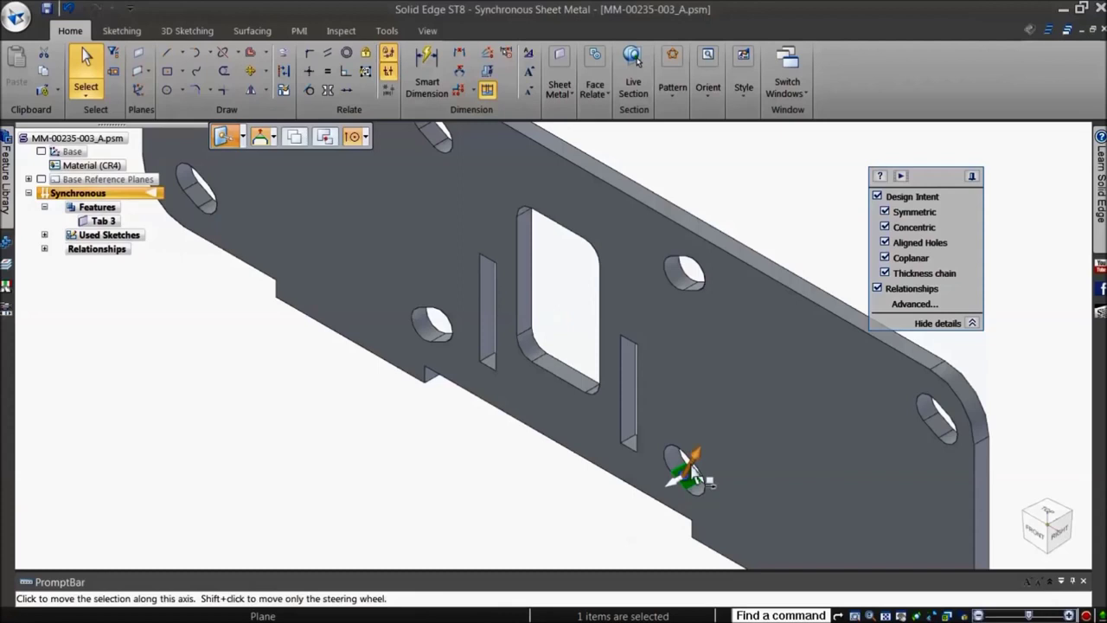
left_click(696, 472)
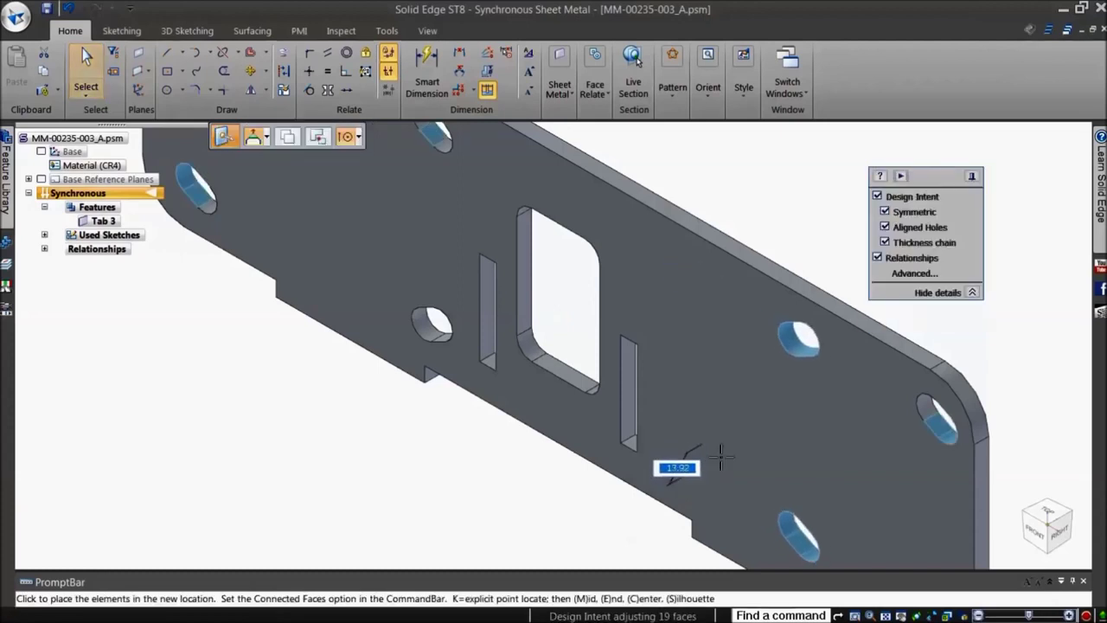
scroll(721, 456, "down", 3)
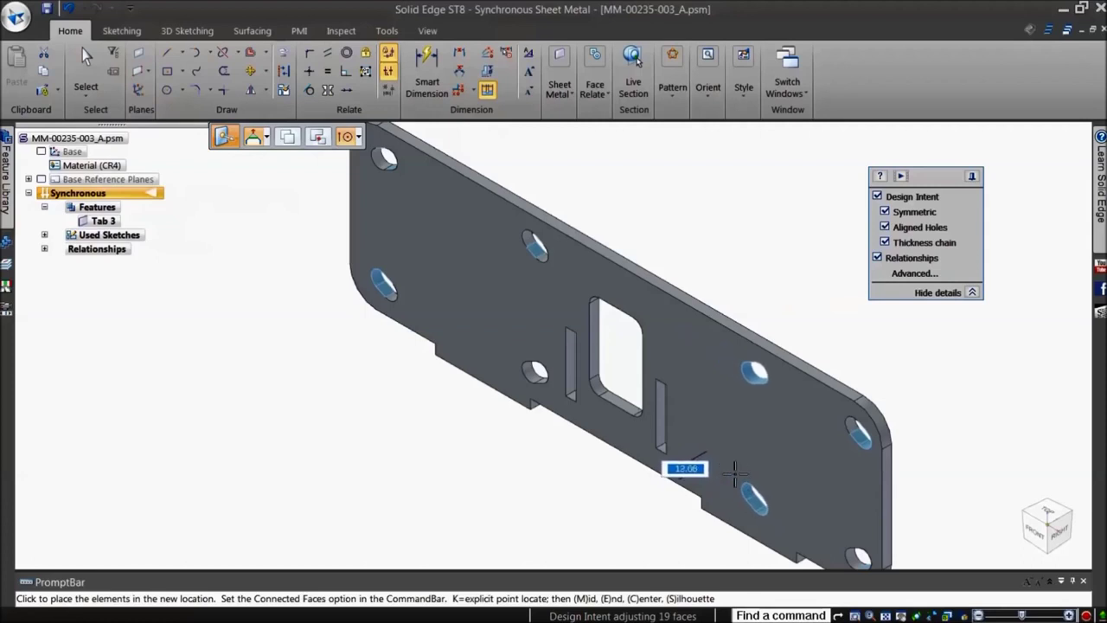
Place the lower hole pair further up the plate and finish the move.
left_click(667, 500)
key("Escape")
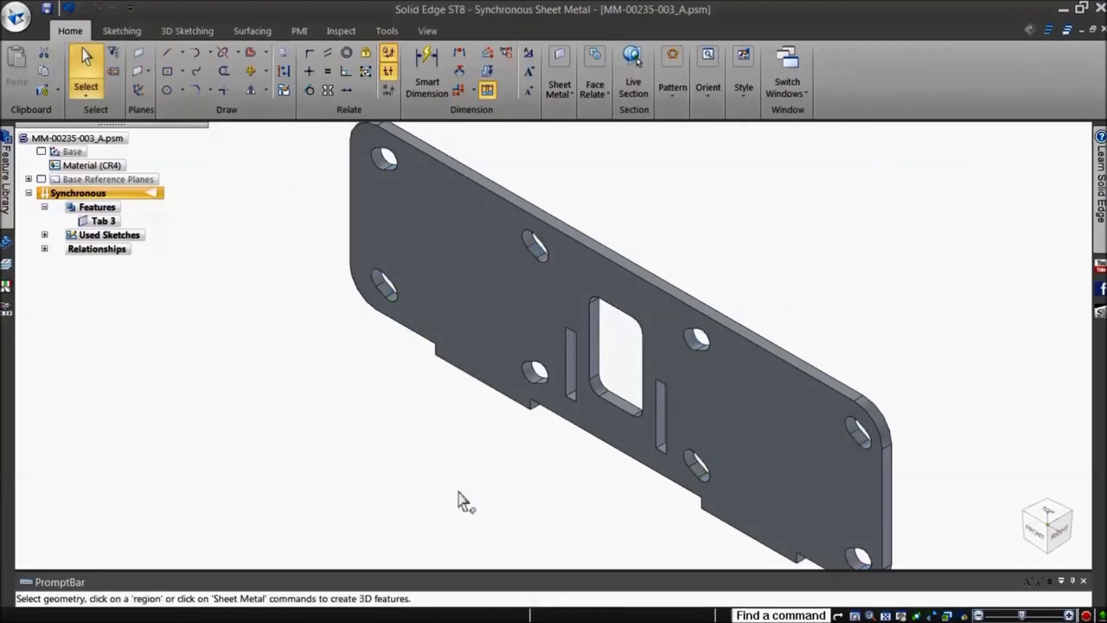
scroll(364, 344, "up", 2)
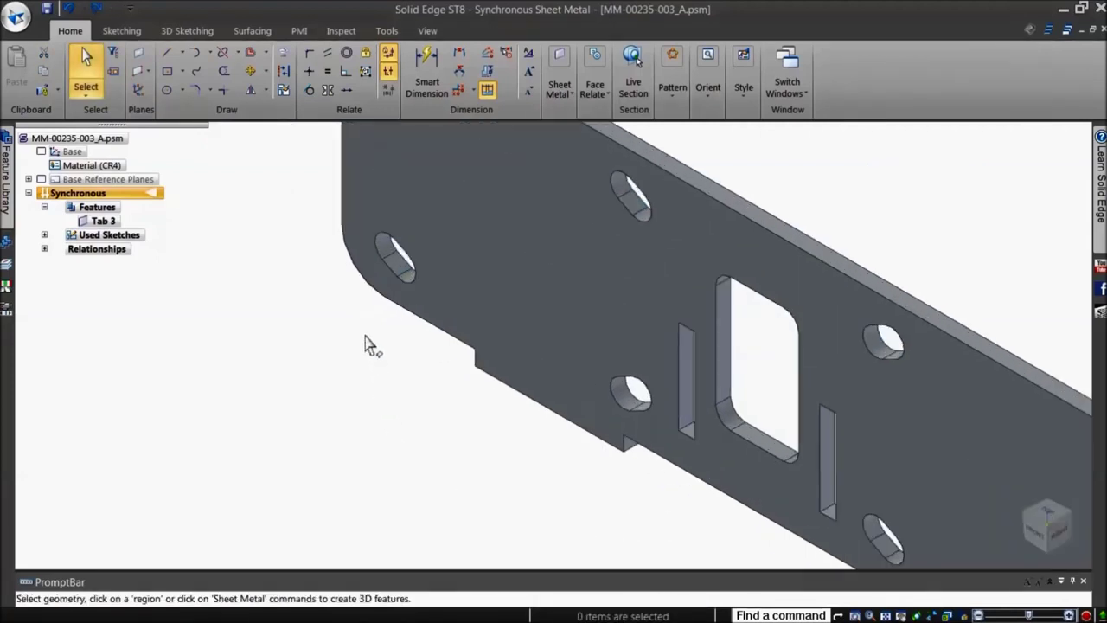
Select the lower-left corner slot and anchor the steering wheel at its end's centre in Front view.
left_click_drag(365, 337, 446, 206)
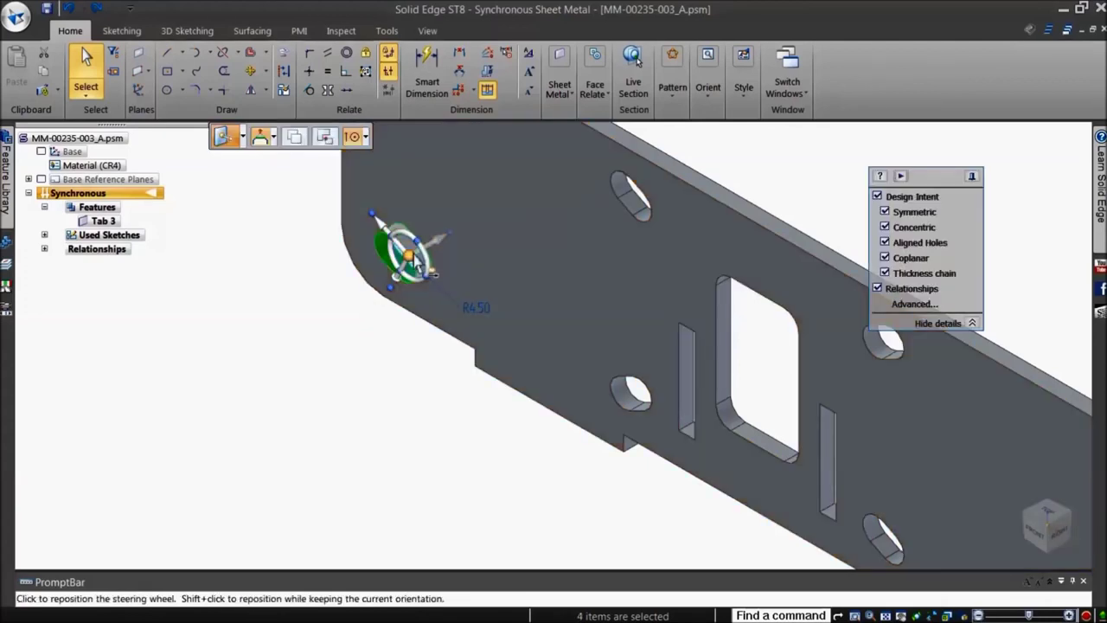
left_click(411, 255)
left_click(394, 285)
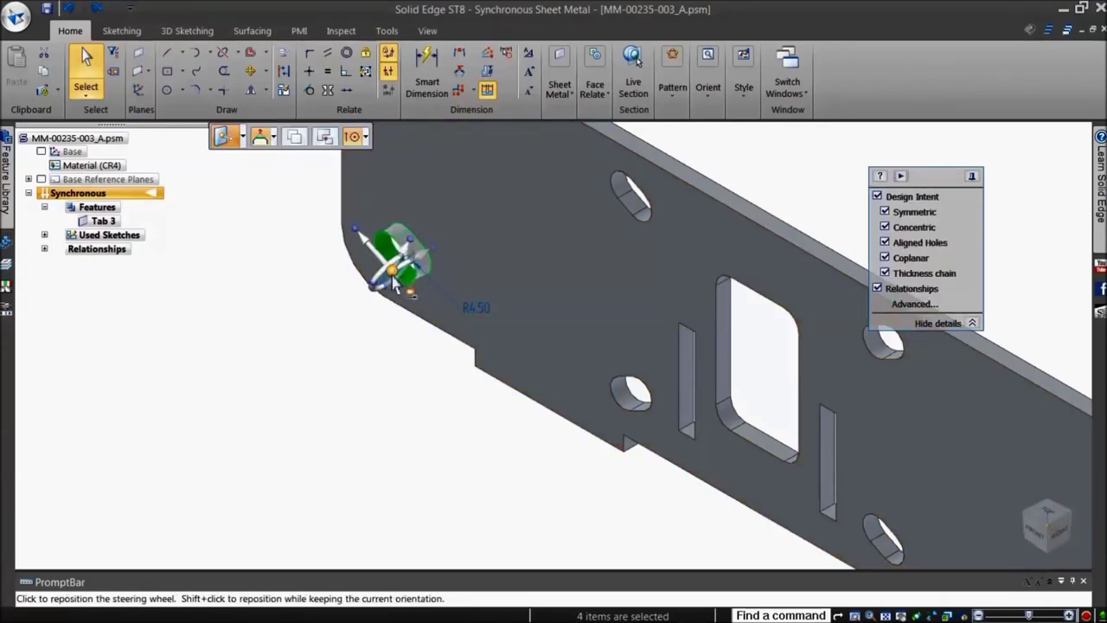
left_click(380, 275, "shift")
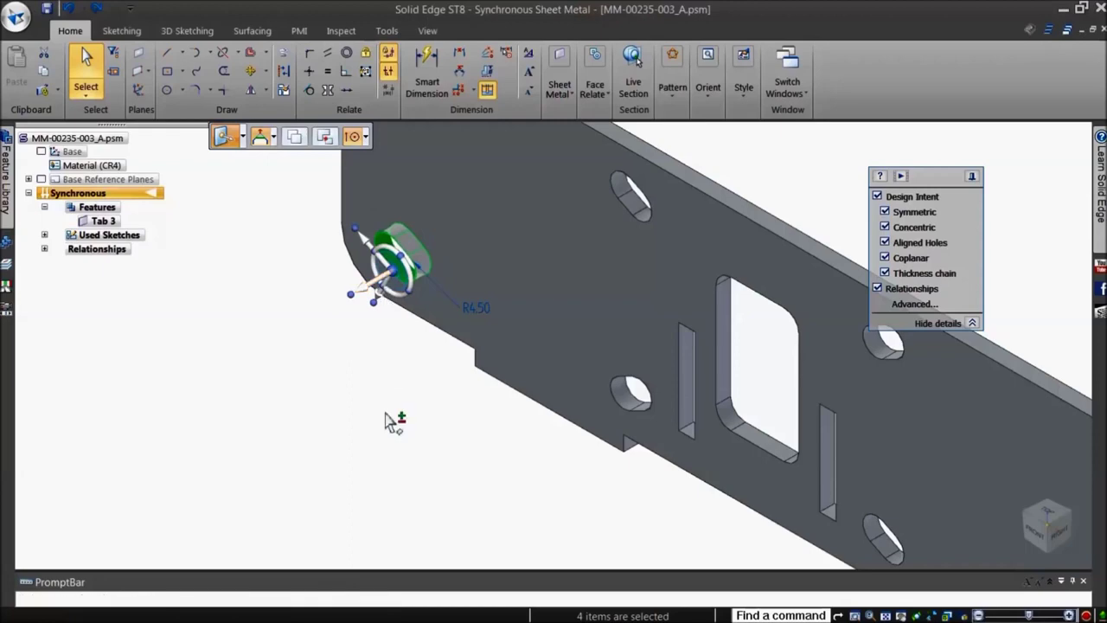
key("ctrl+f")
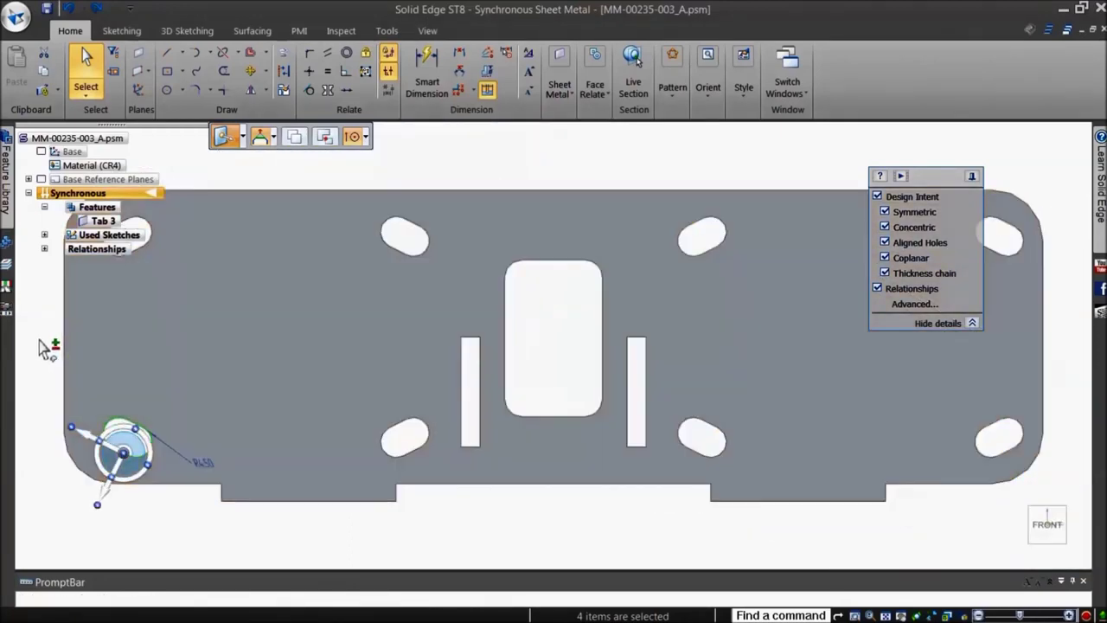
middle_click_drag(44, 346, 314, 297, "shift")
scroll(321, 462, "up", 3)
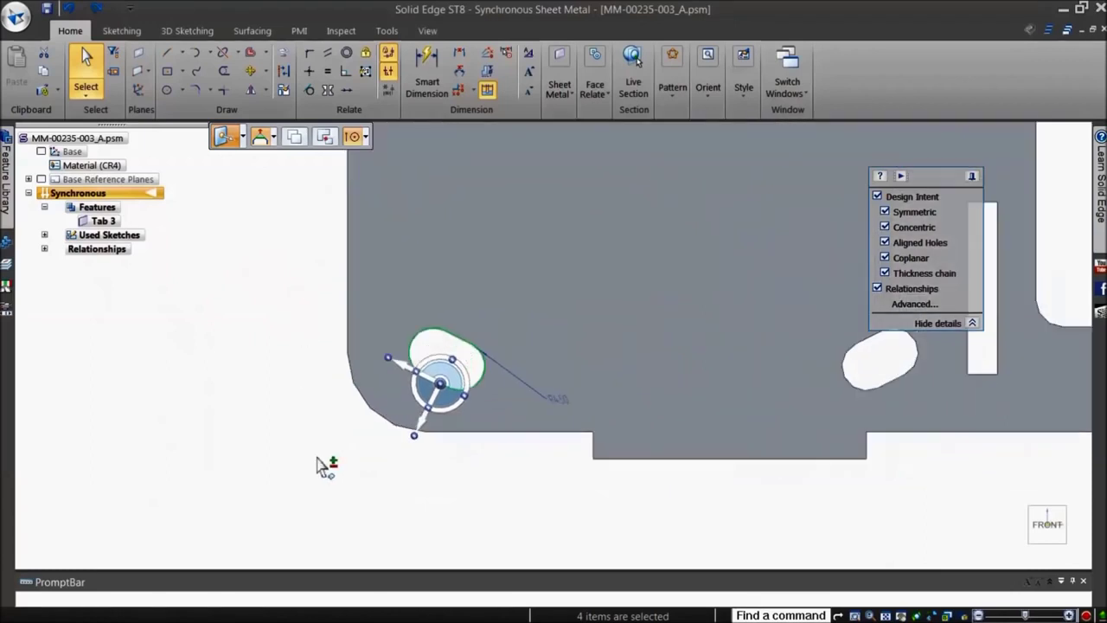
left_click(468, 385)
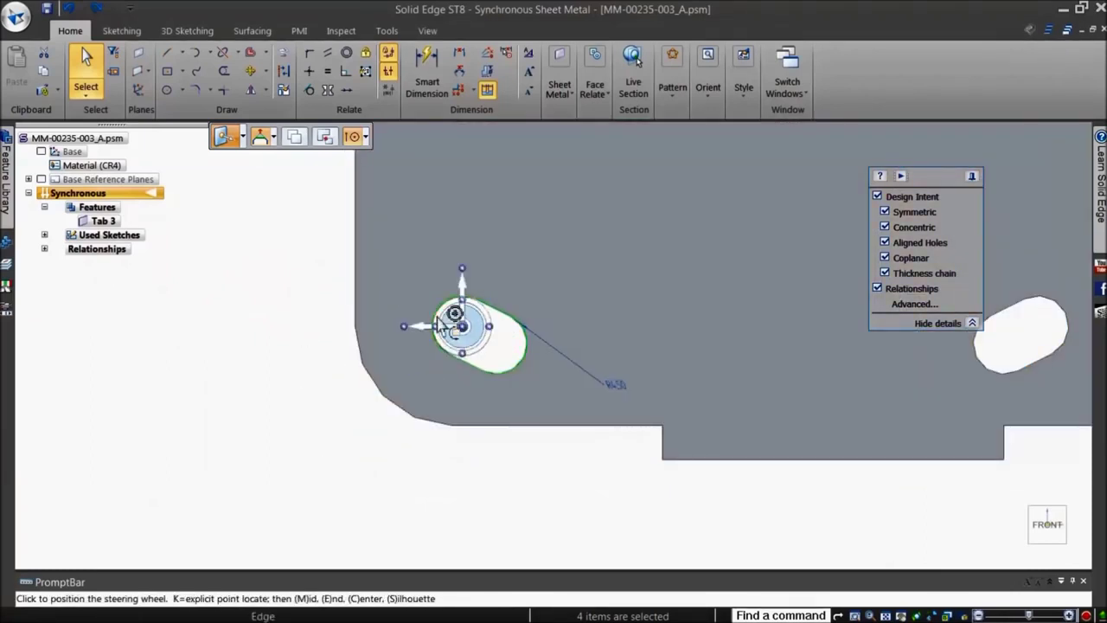
left_click(443, 328)
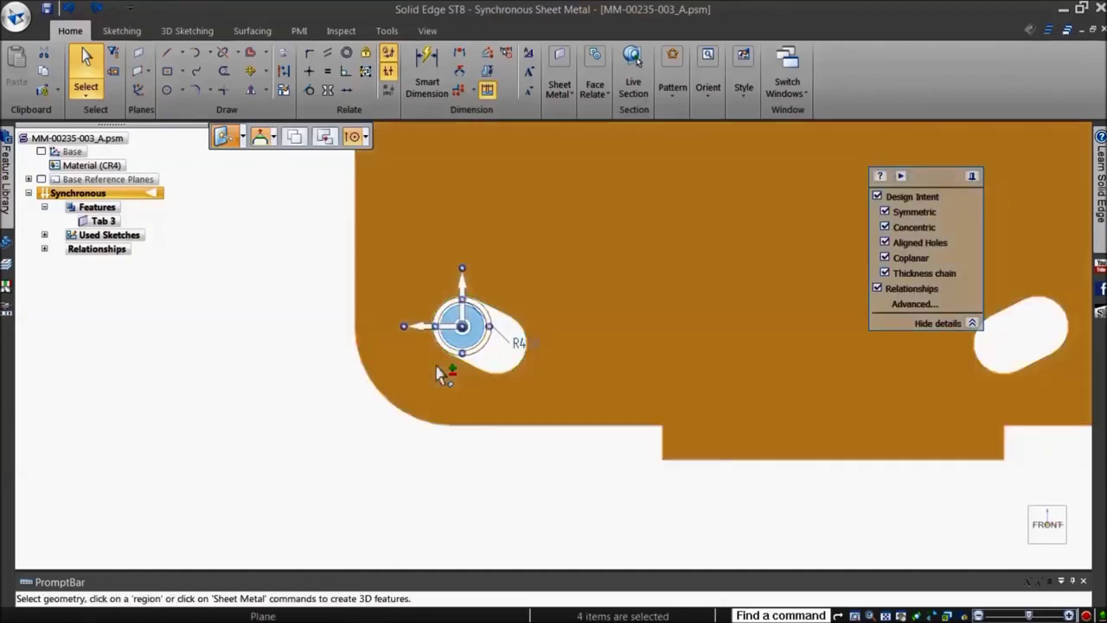
Relocate the steering wheel origin to the bottom-edge corner vertex, keeping its orientation.
key("shift")
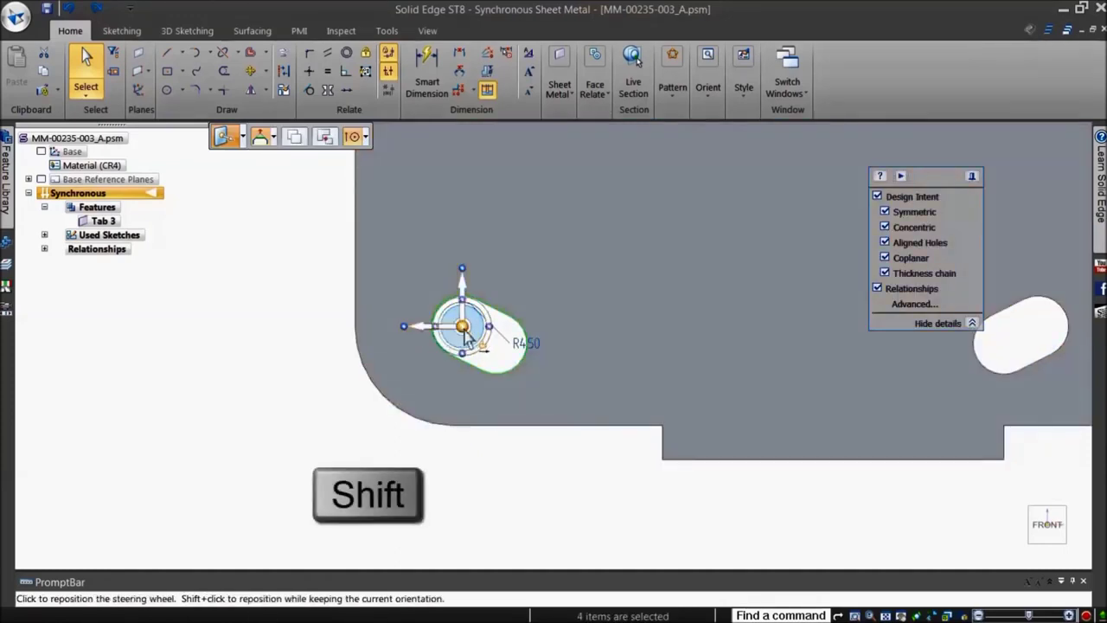
left_click(464, 334, "shift")
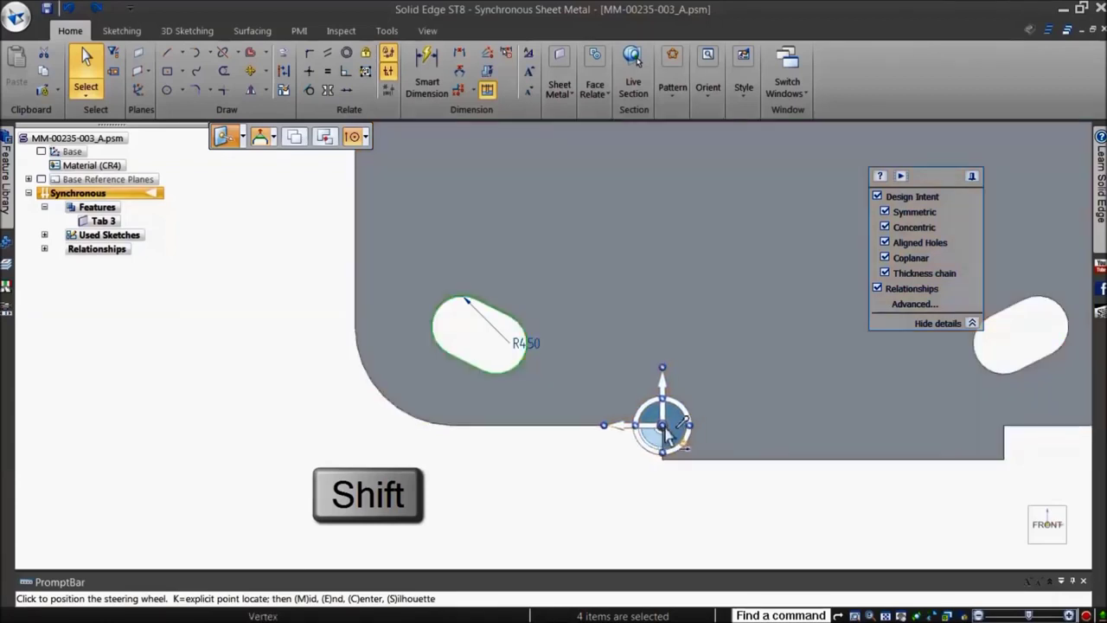
left_click(663, 428)
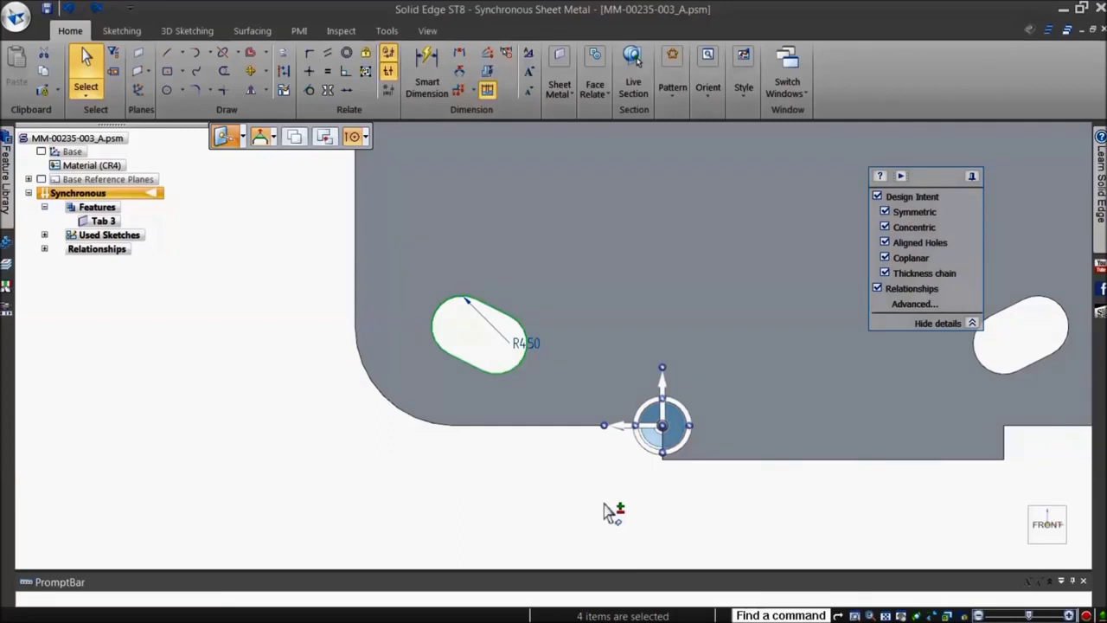
Copy the angled slot 50 mm along the plate's lower edge.
key("ctrl")
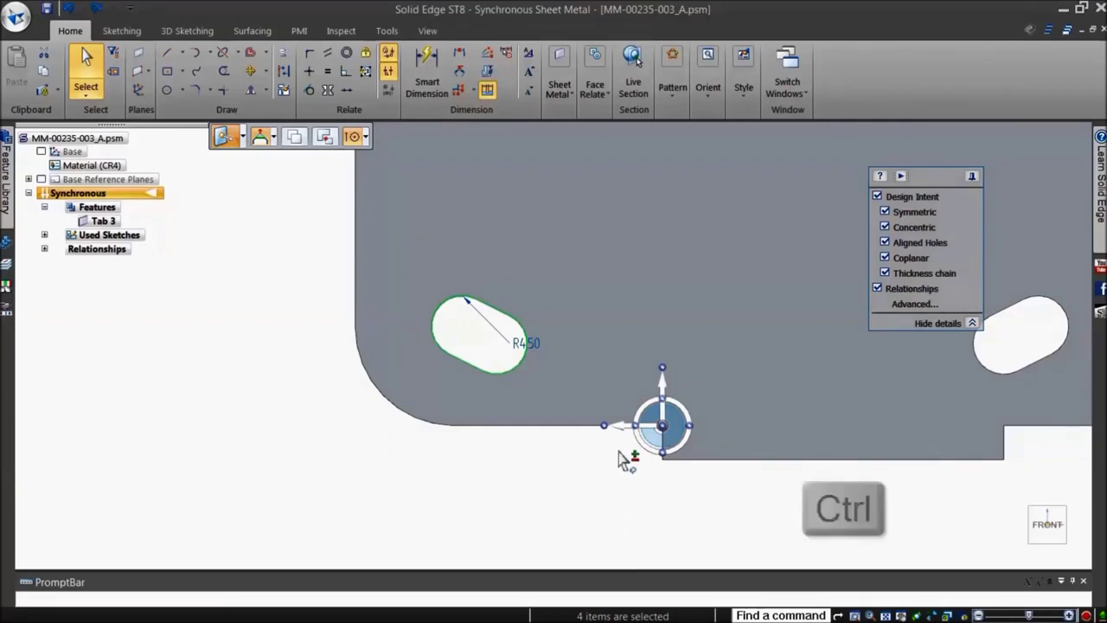
left_click(622, 432, "ctrl")
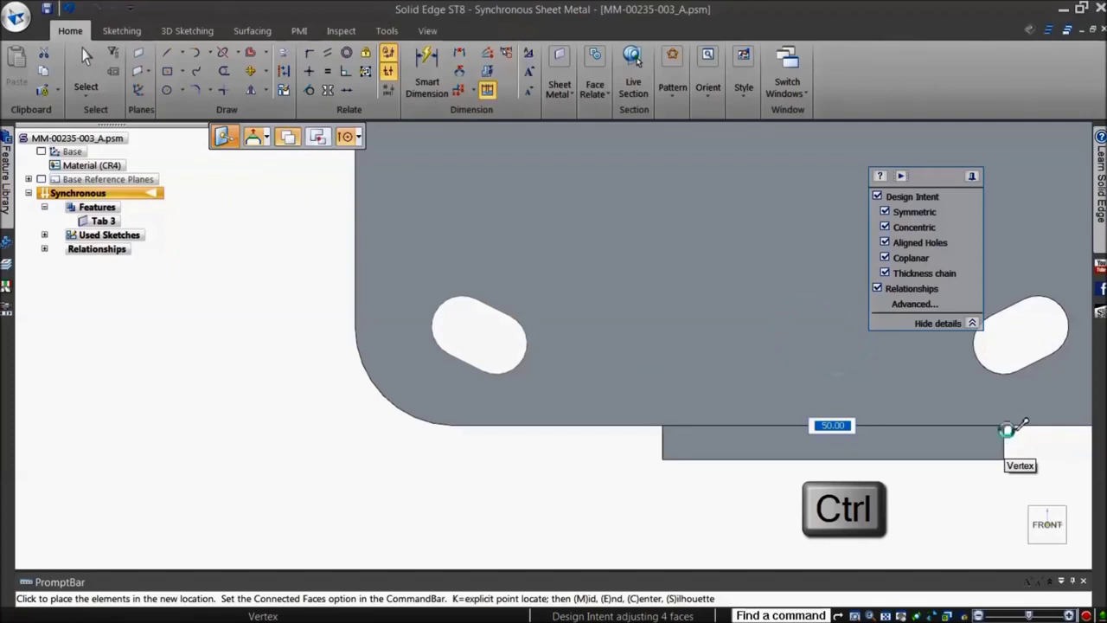
left_click(1008, 430)
key("Escape")
key("Escape")
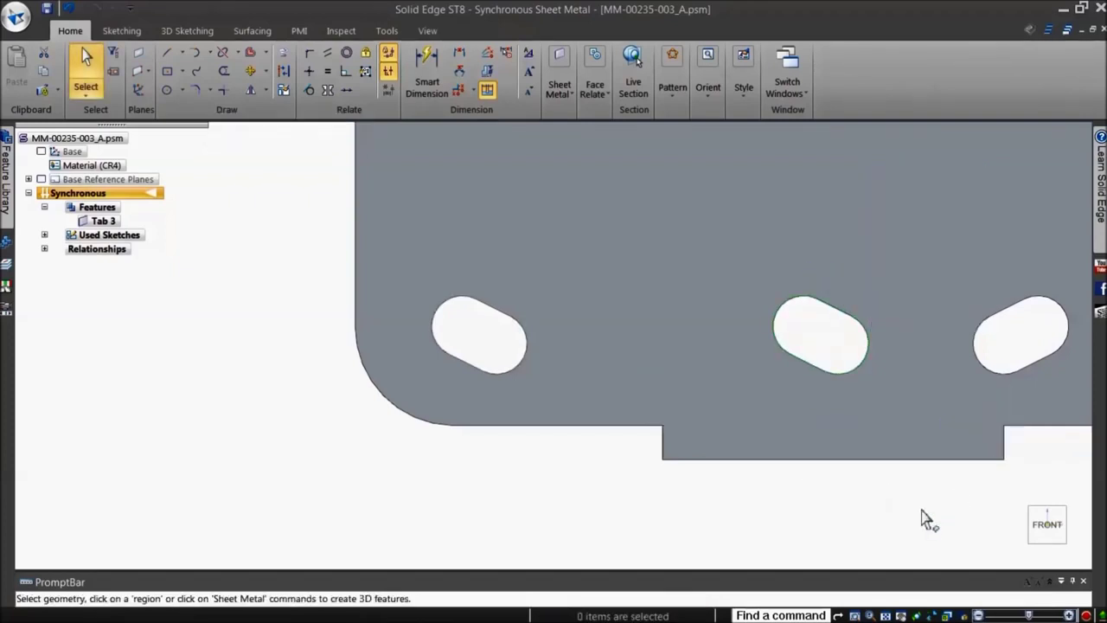
key("ctrl+i")
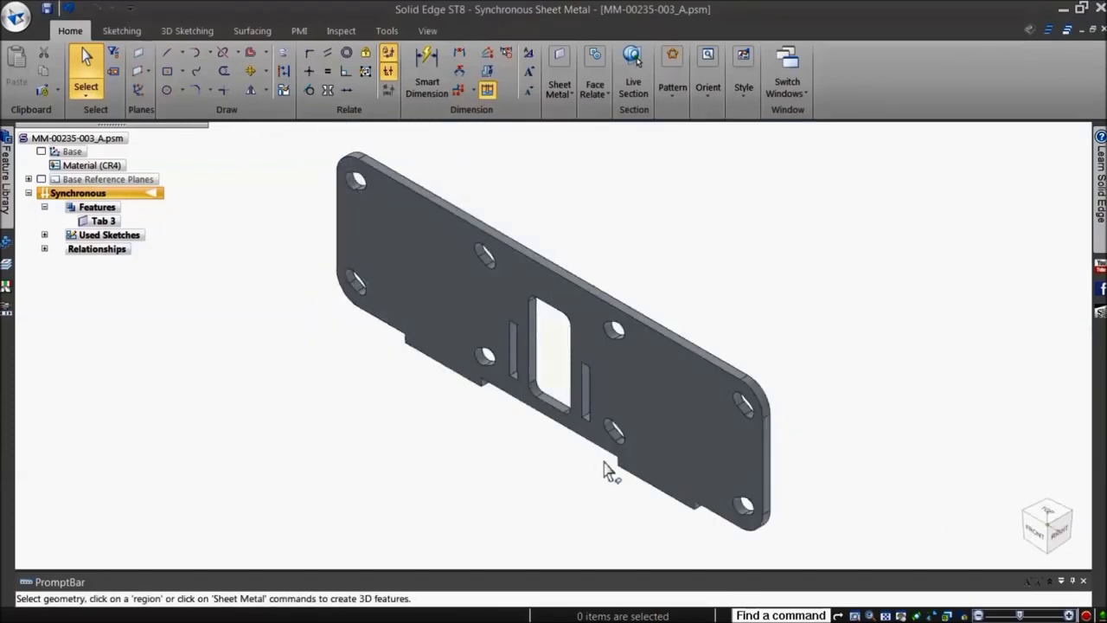
Select the slot beside the central opening and shift it sideways in Front view.
scroll(605, 484, "up", 5)
scroll(613, 558, "up", 1)
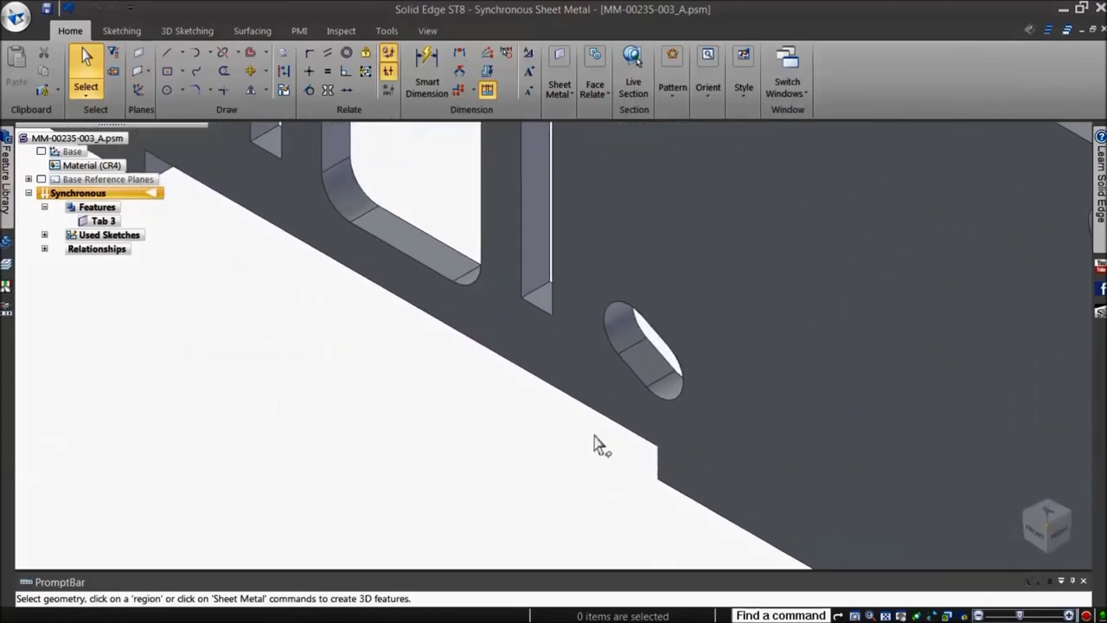
left_click(718, 279)
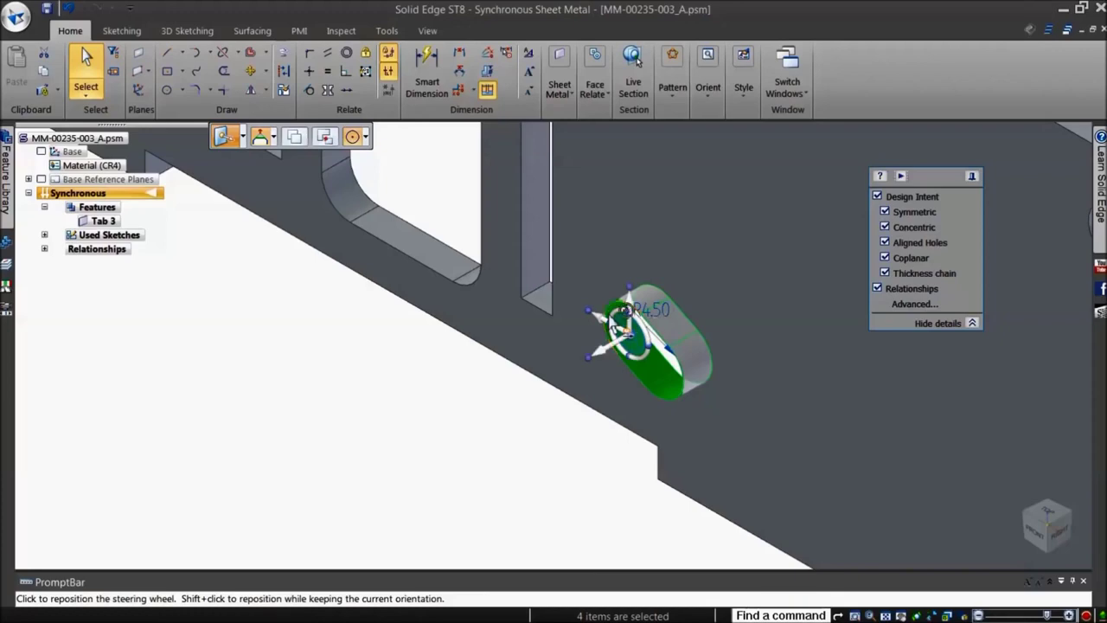
left_click(596, 350)
key("ctrl+f")
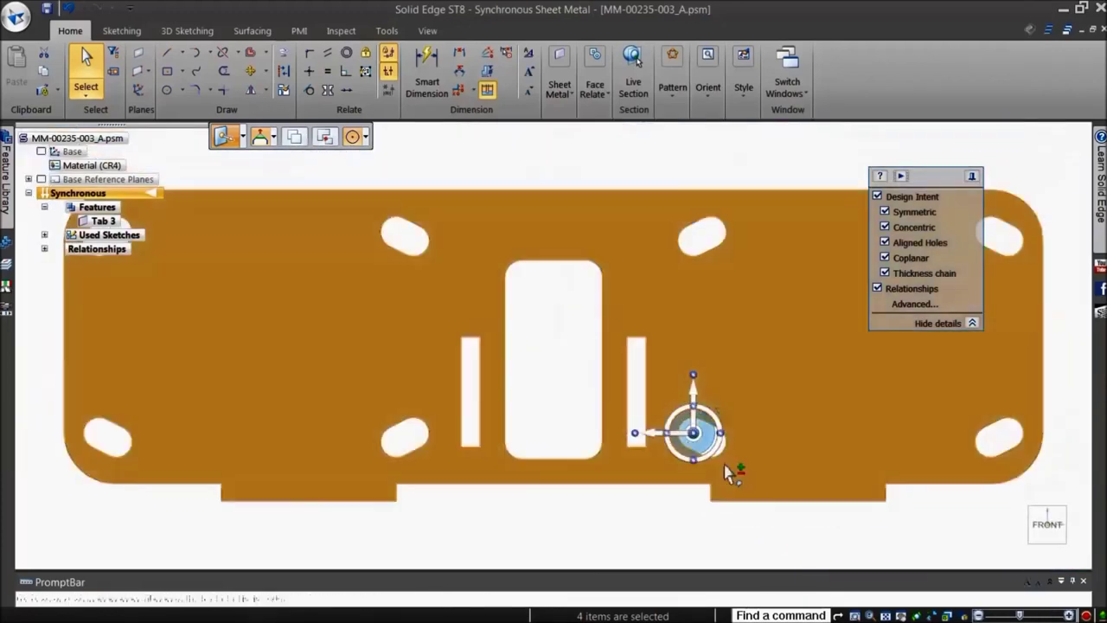
scroll(735, 470, "up", 3)
left_click(614, 370)
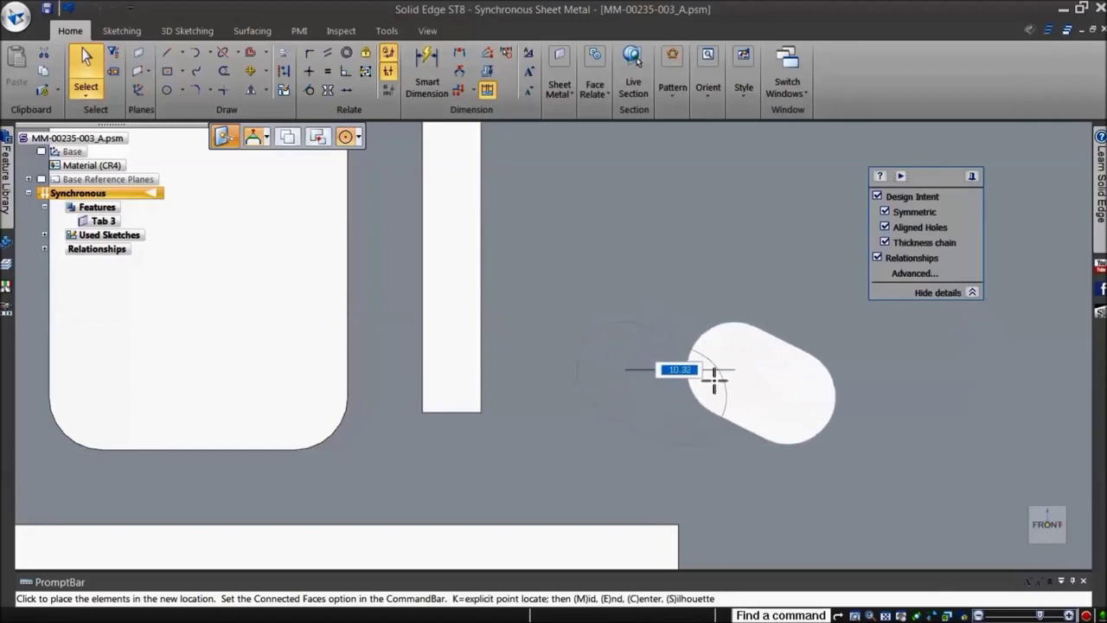
left_click(644, 378)
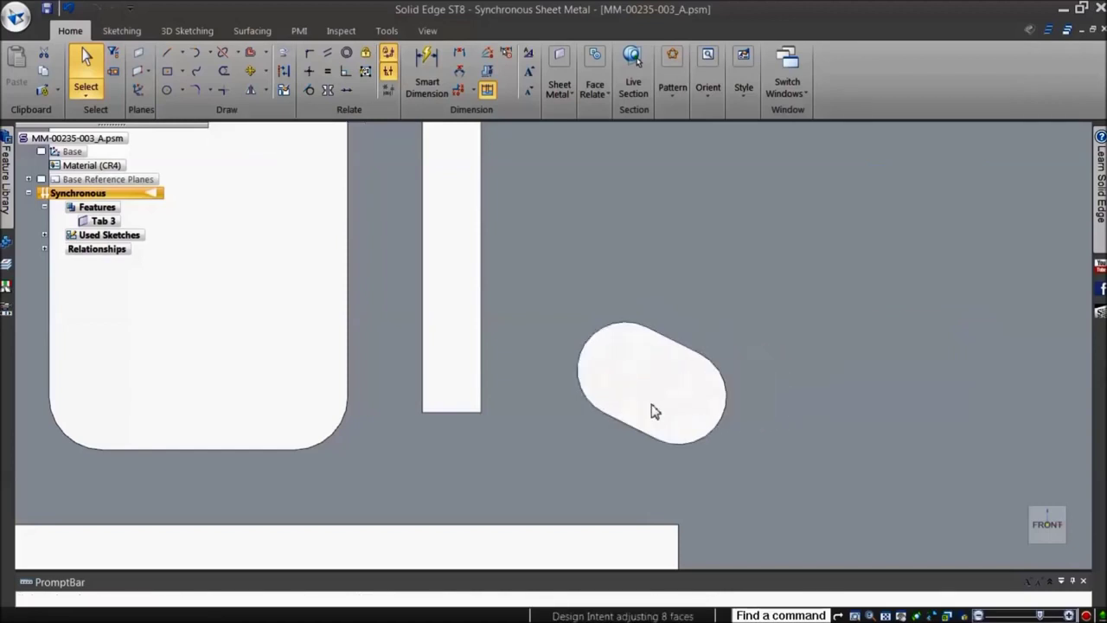
Return the slot to its place and rotate it by 20 degrees.
left_click(583, 386)
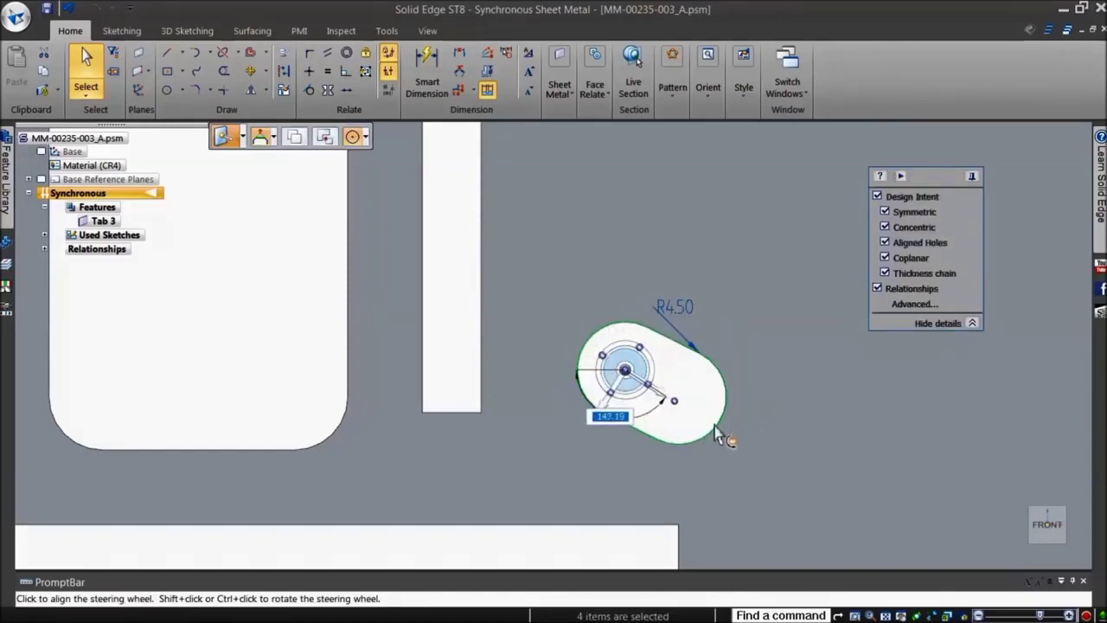
left_click(672, 395)
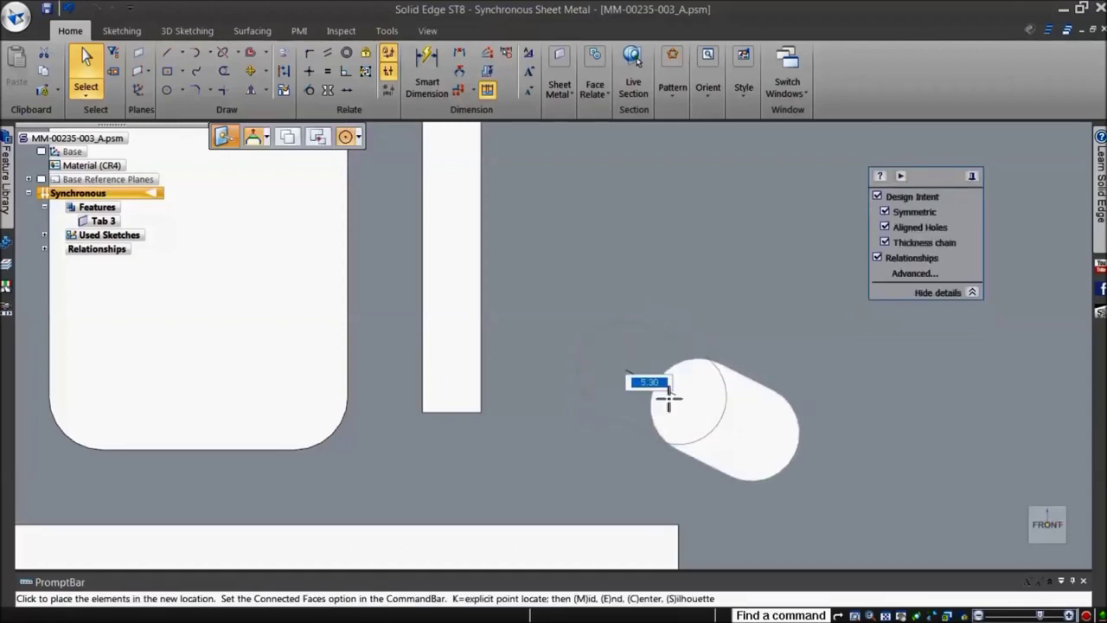
left_click(668, 398)
left_click(667, 398)
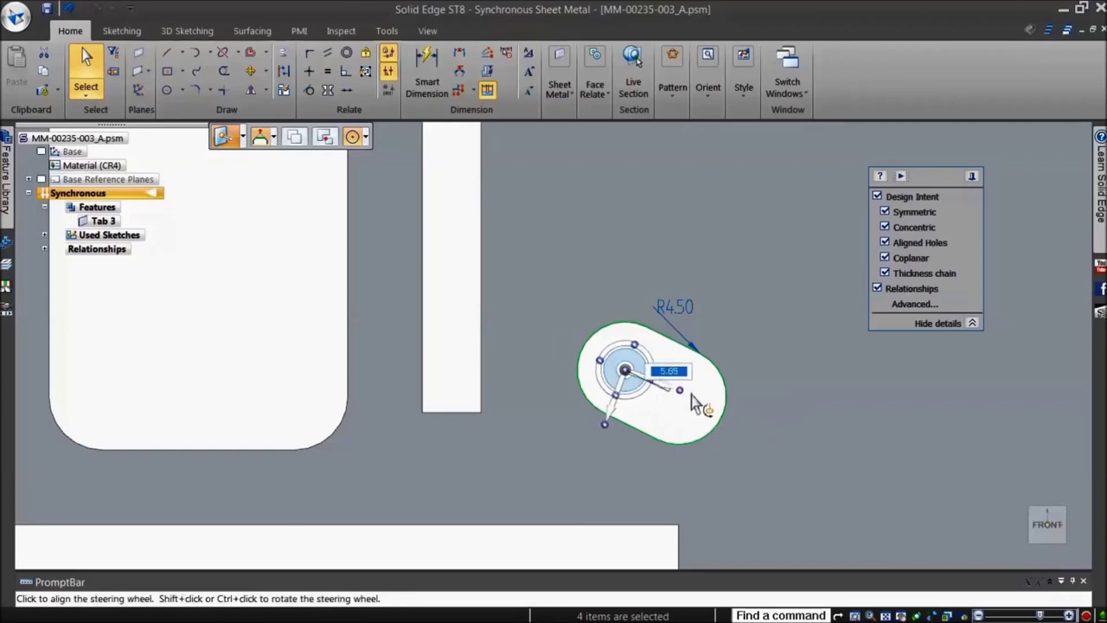
left_click_drag(692, 405, 696, 403)
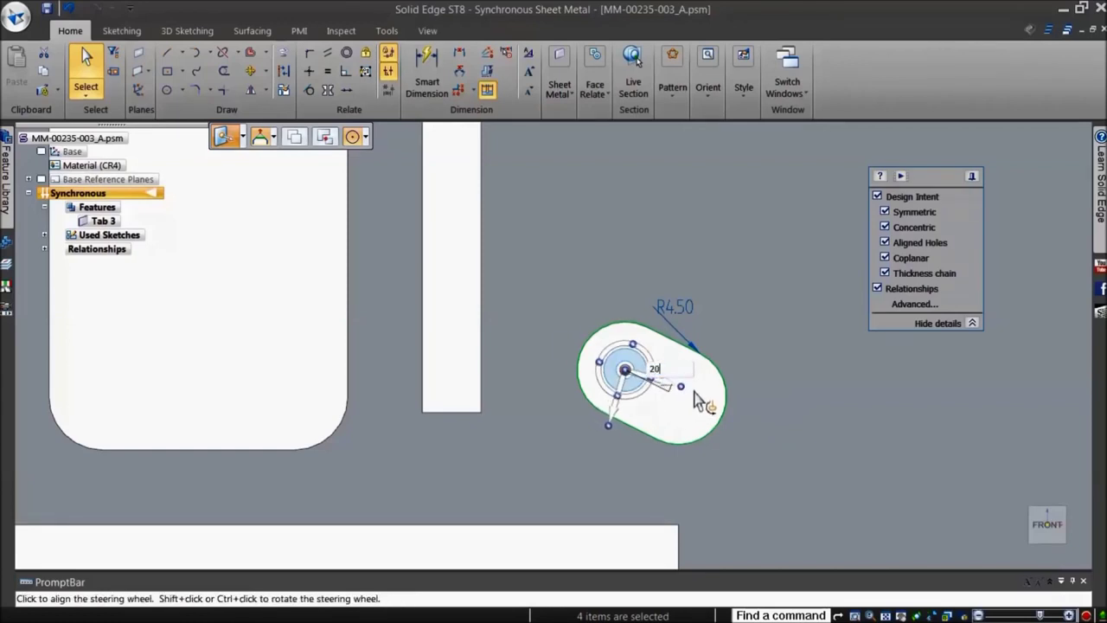
key("Return")
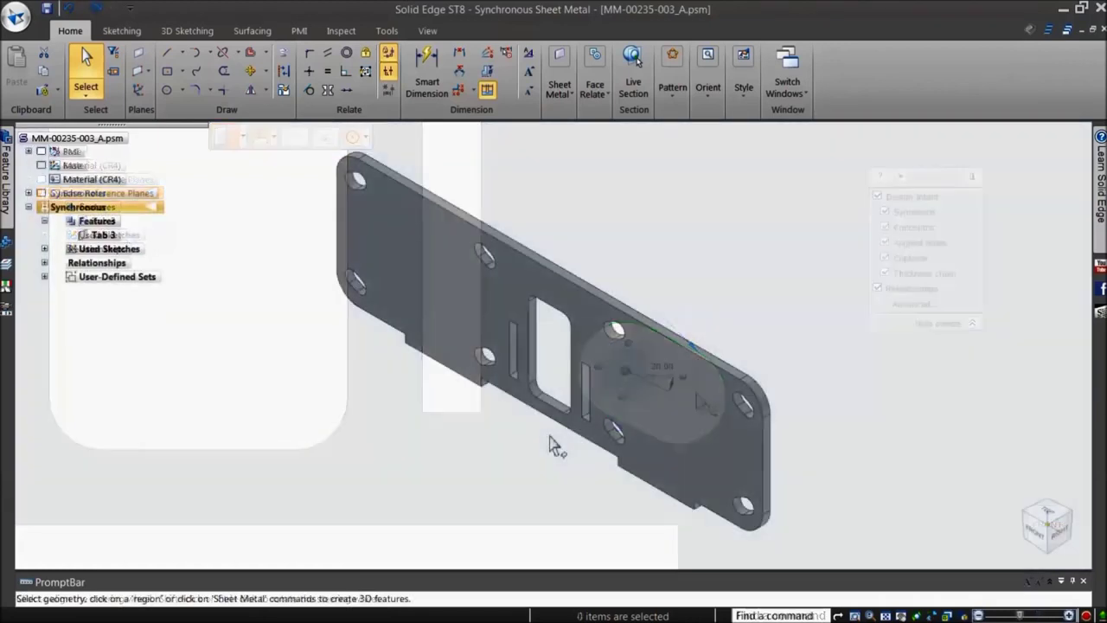
Fence-select the rotated slot and reposition and reorient its steering wheel on the slot.
scroll(600, 467, "up", 8)
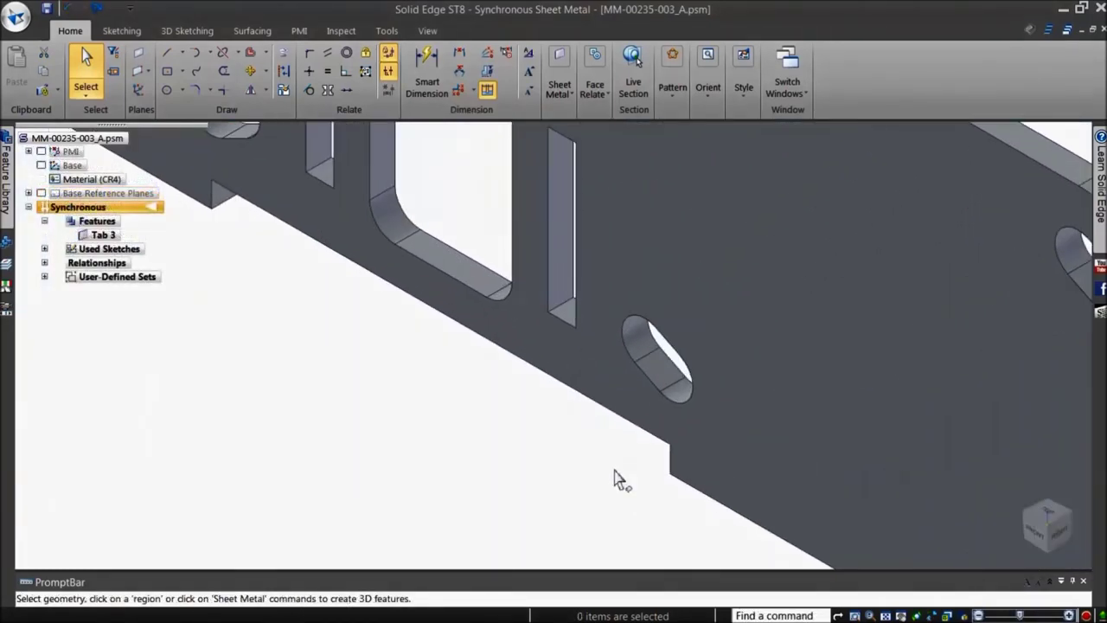
left_click_drag(614, 472, 758, 271)
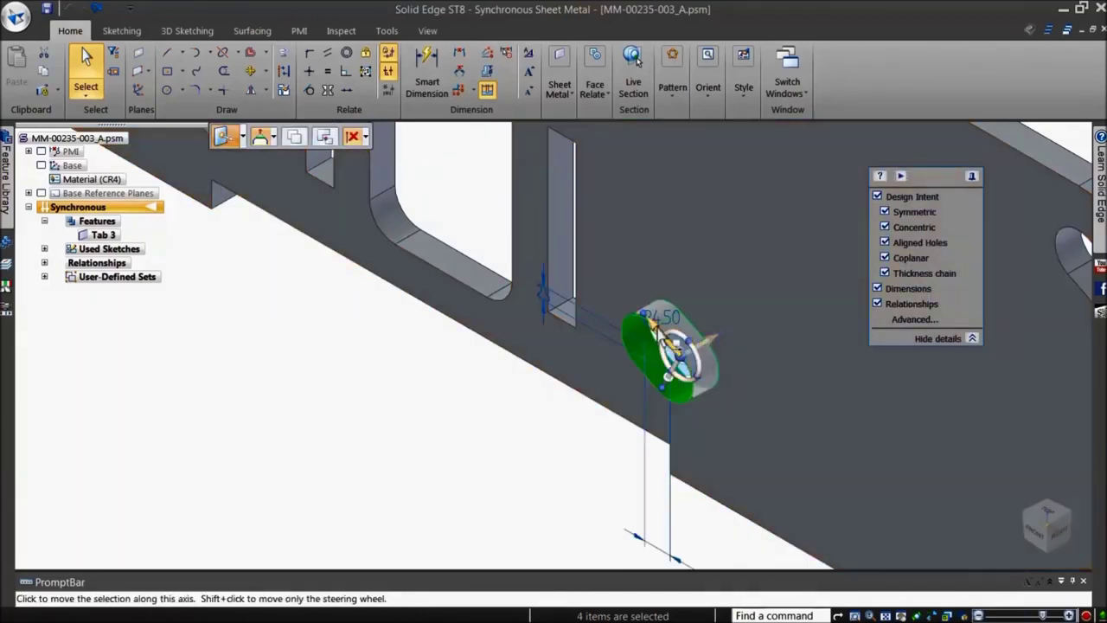
left_click_drag(650, 320, 553, 413)
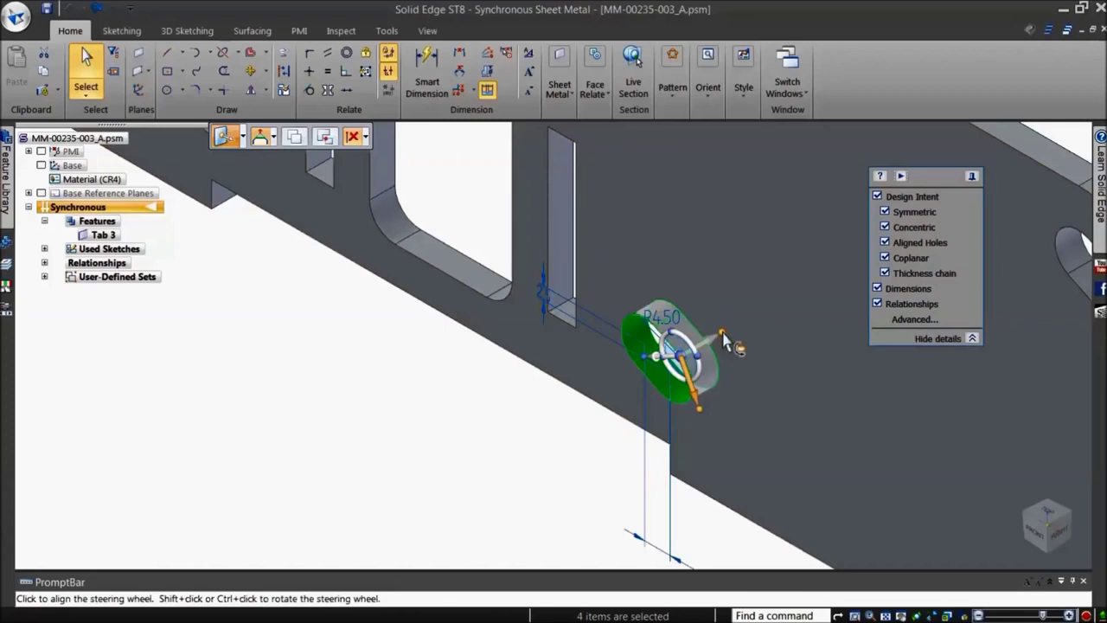
left_click_drag(723, 340, 692, 459)
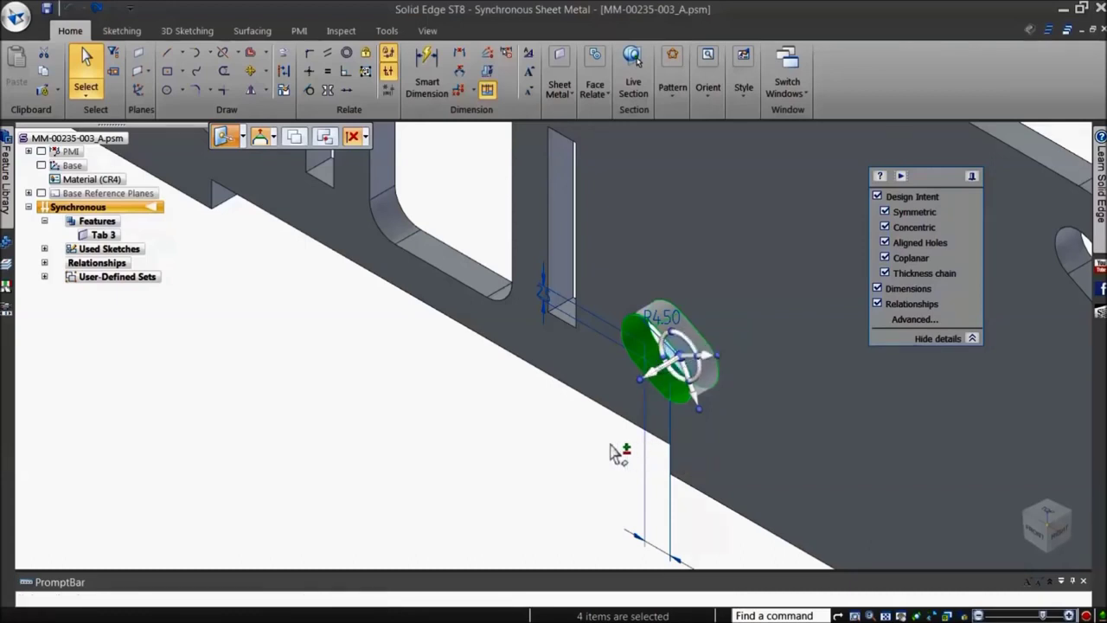
key("Escape")
key("ctrl+f")
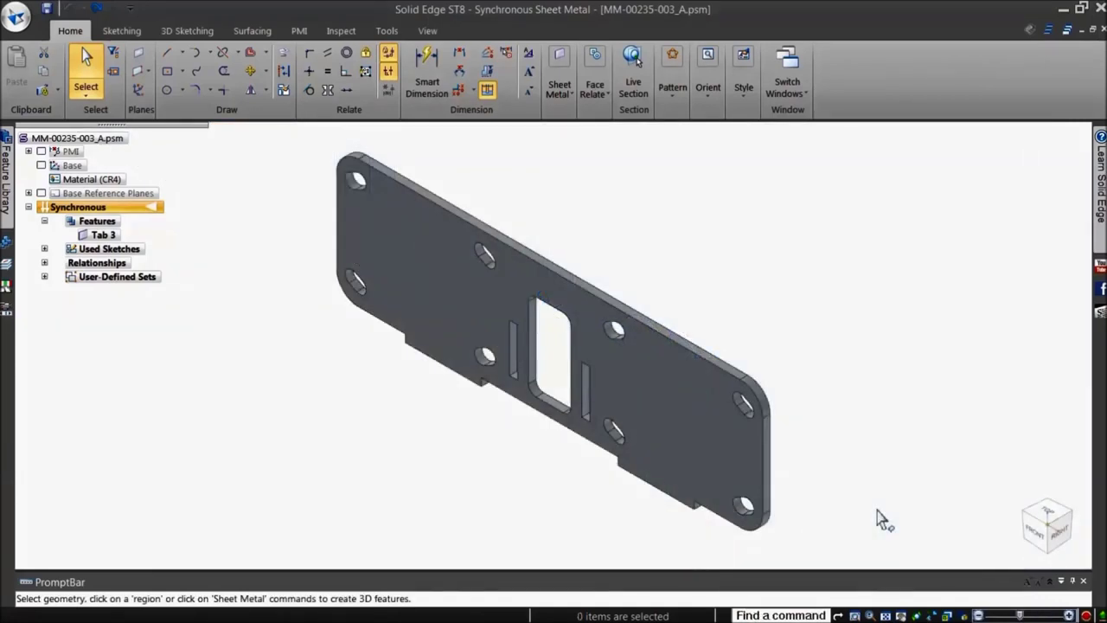
Select the narrow slit face and place the steering wheel on it.
middle_click_drag(581, 464, 593, 532, "shift")
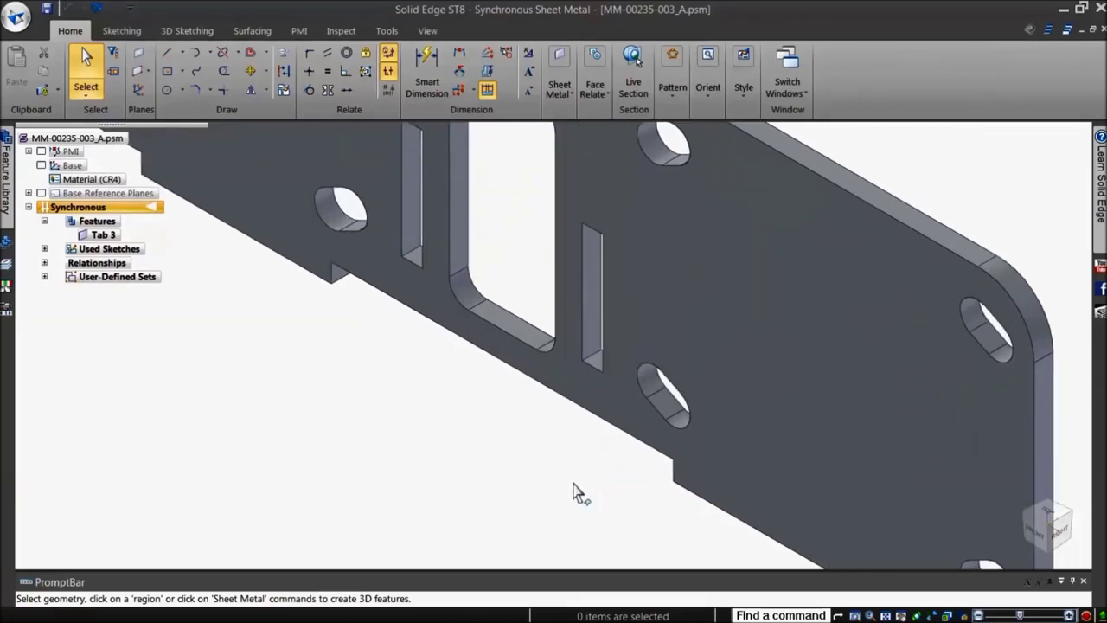
left_click_drag(562, 457, 635, 210)
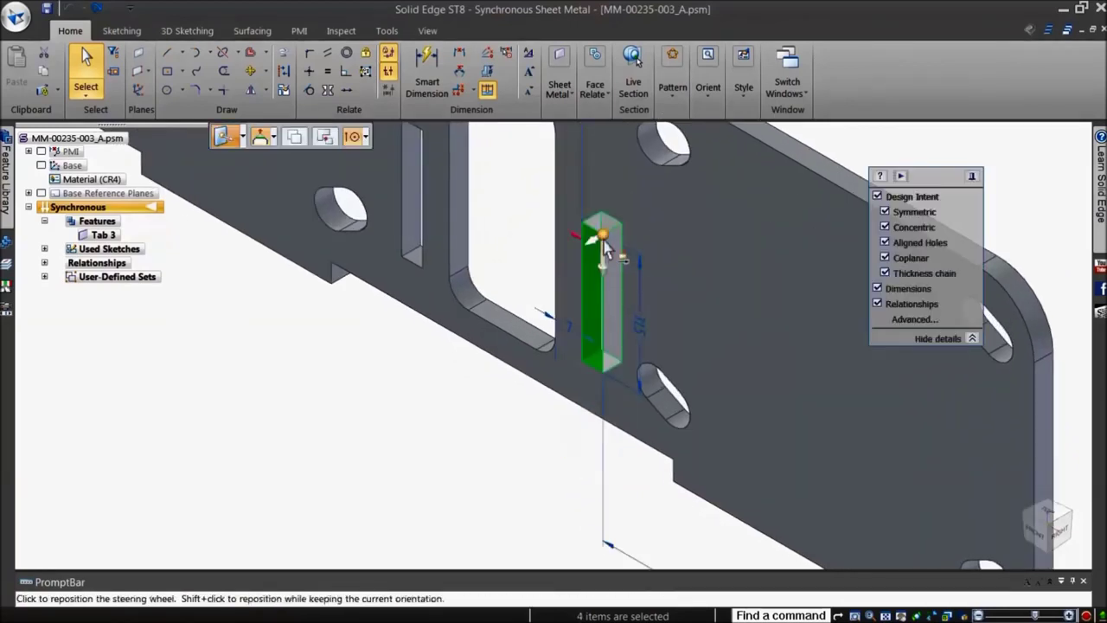
left_click_drag(602, 318, 593, 322)
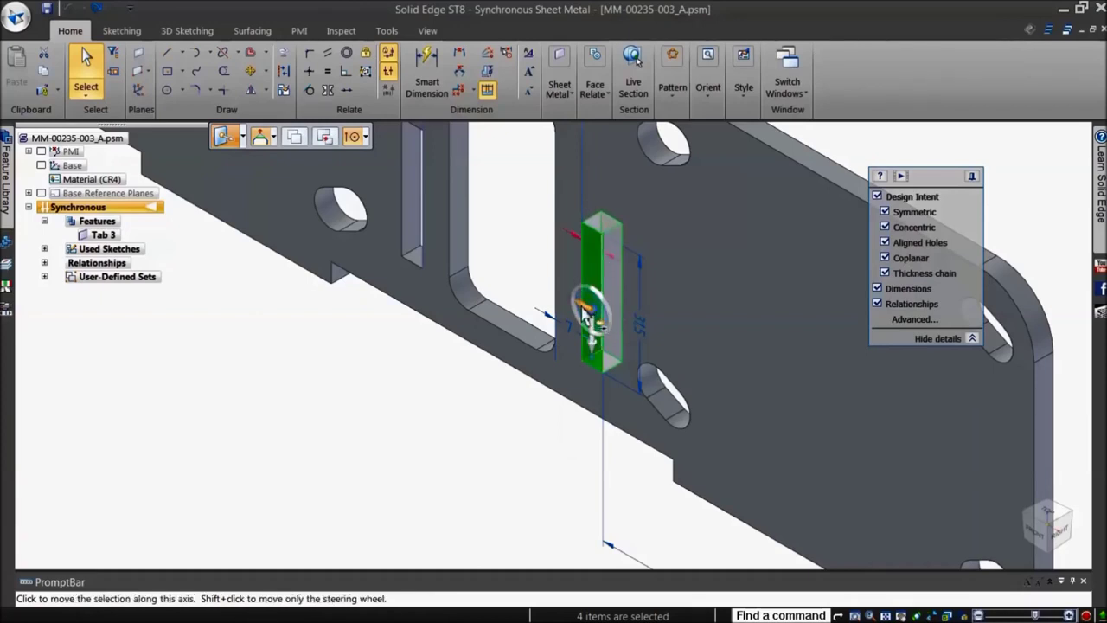
Offset the slit face 12 mm along its normal.
left_click(588, 311)
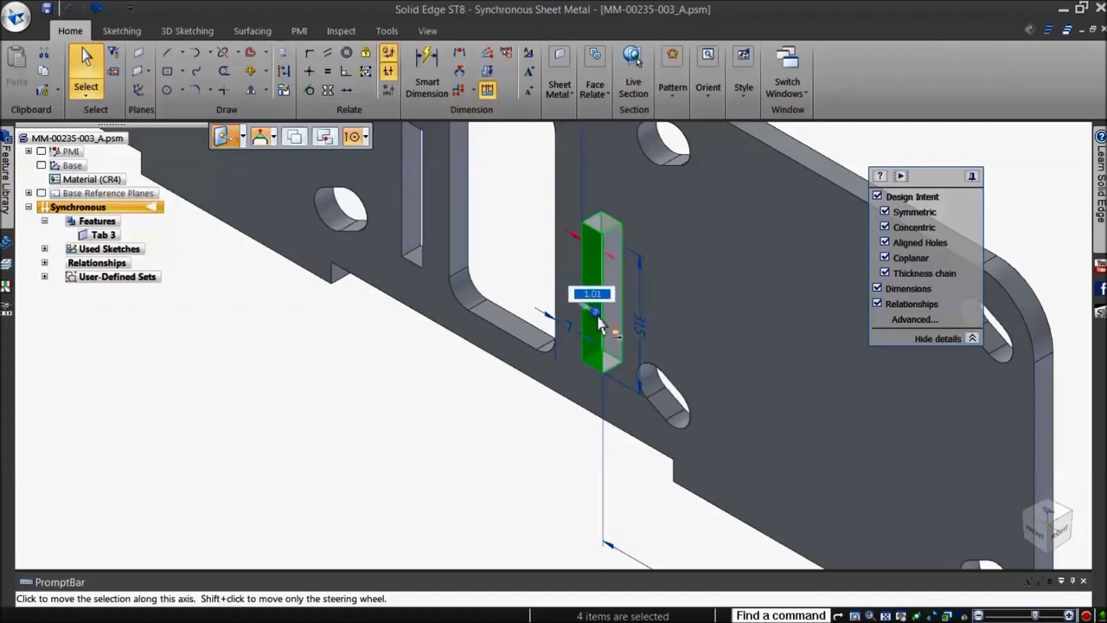
type("12")
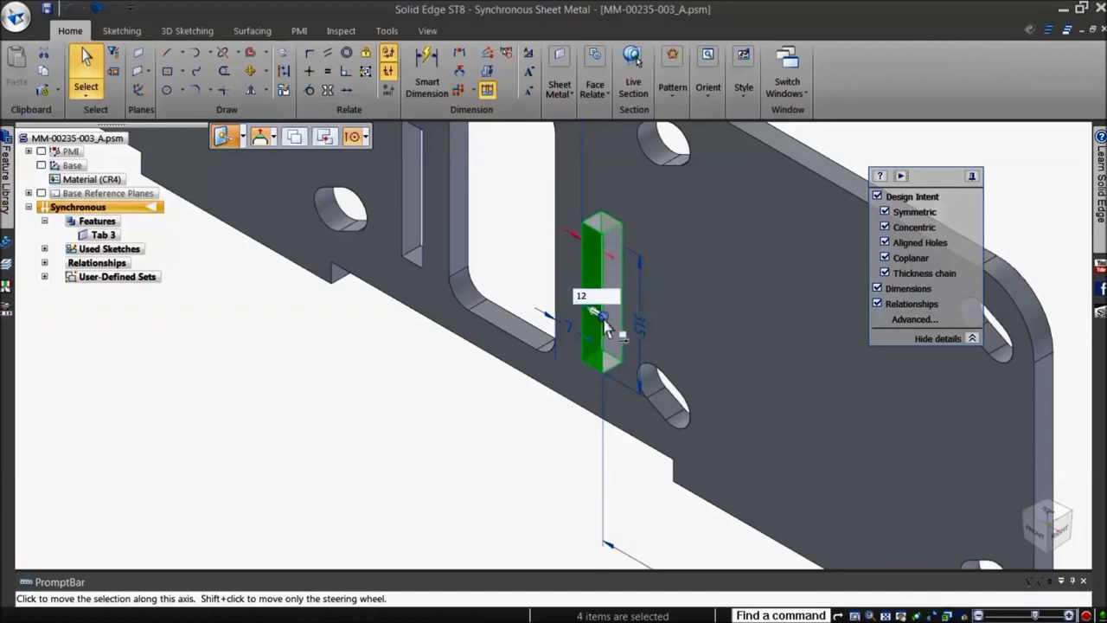
key("Return")
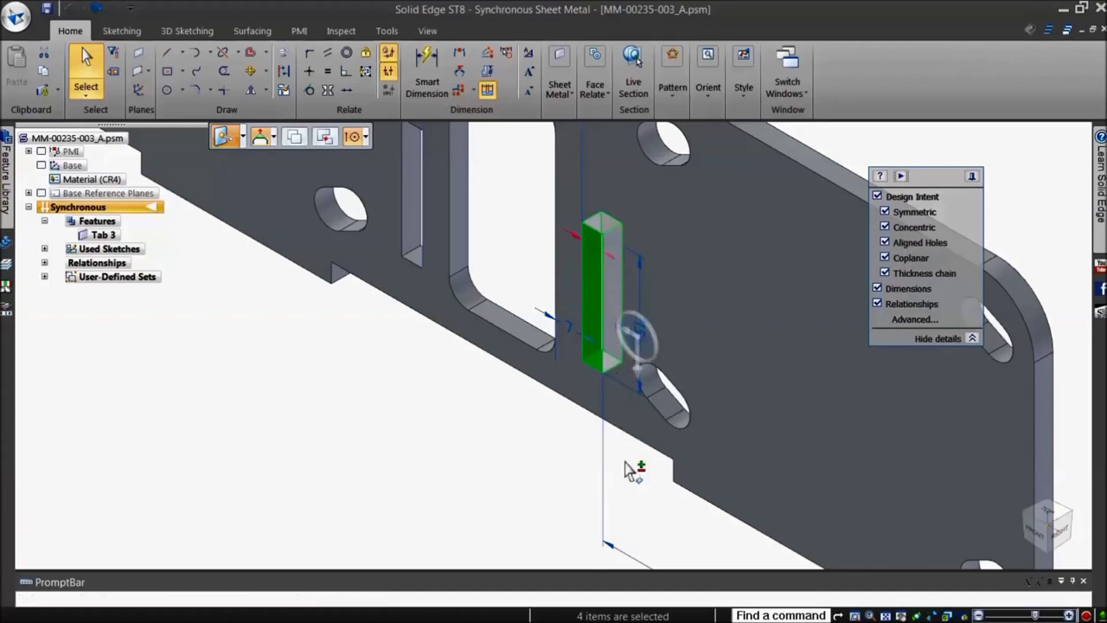
left_click(629, 342)
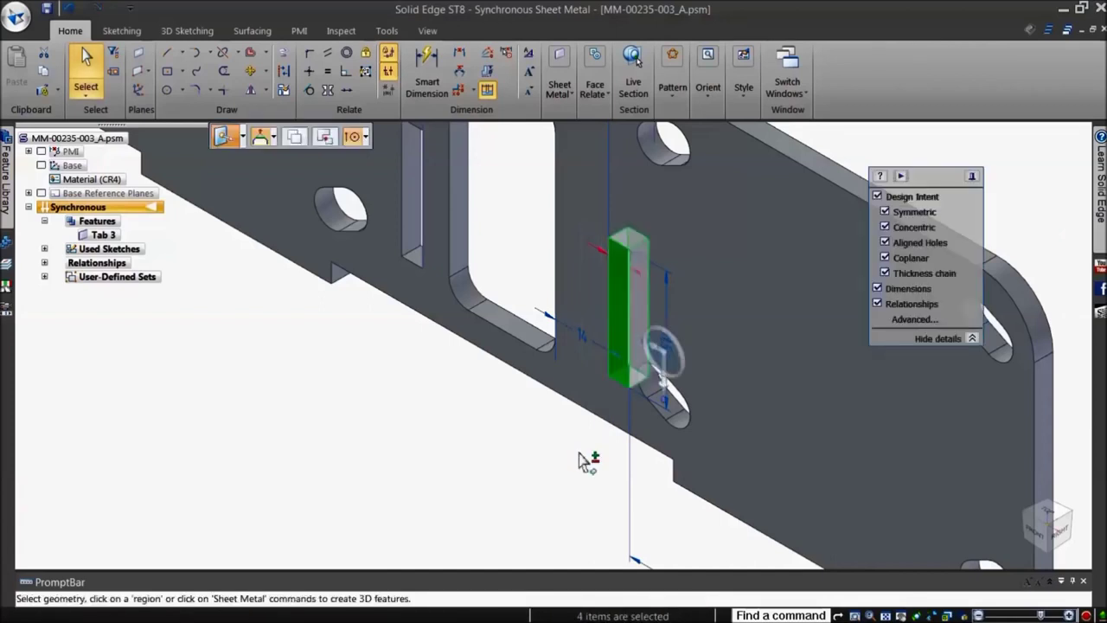
right_click_drag(581, 460, 518, 453)
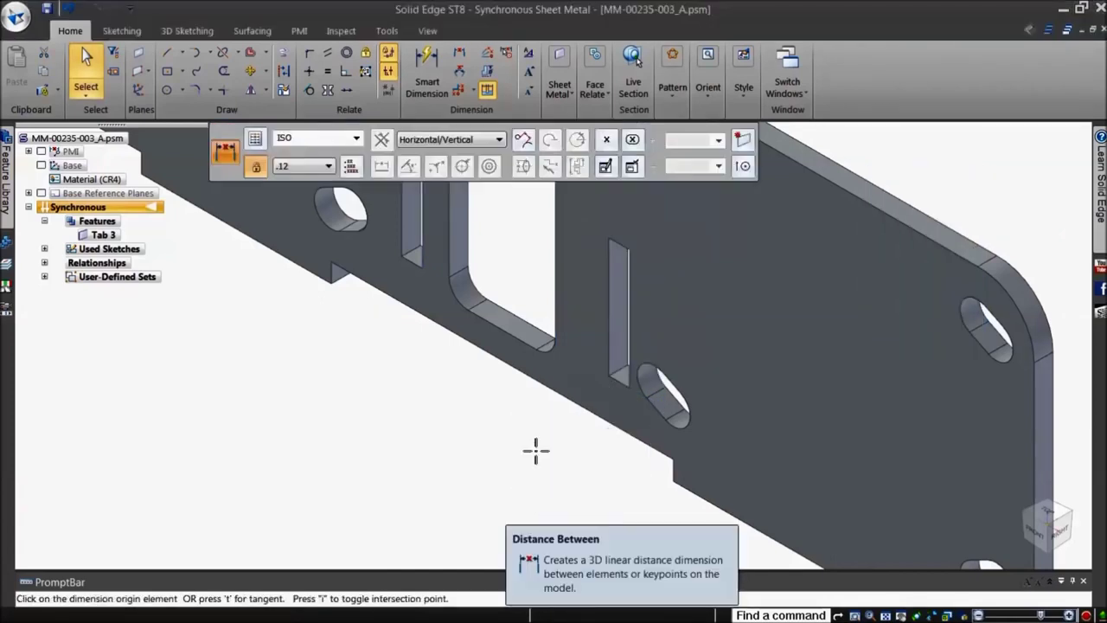
Dimension the 12.00 distance from the slit edge to the neighbouring slot edge.
left_click(608, 353)
left_click(640, 376)
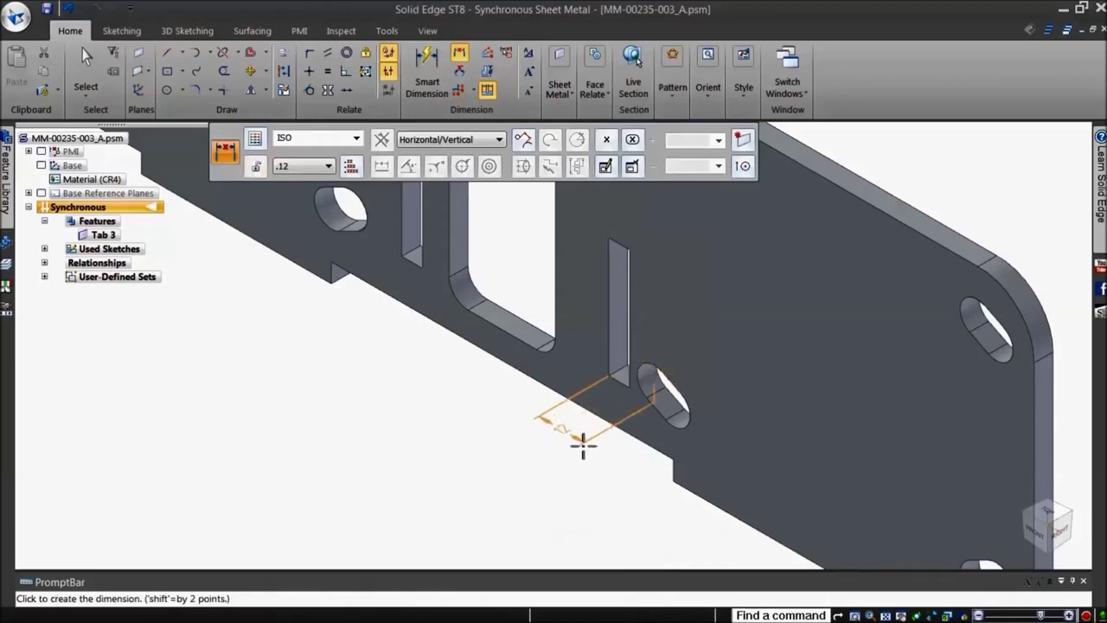
left_click(553, 458)
key("Return")
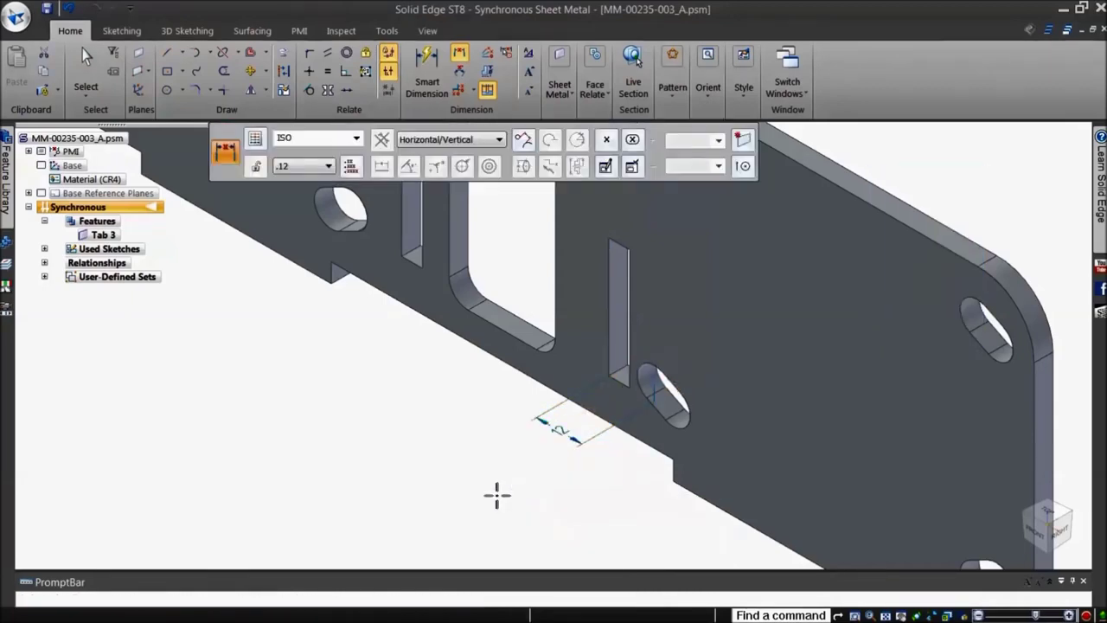